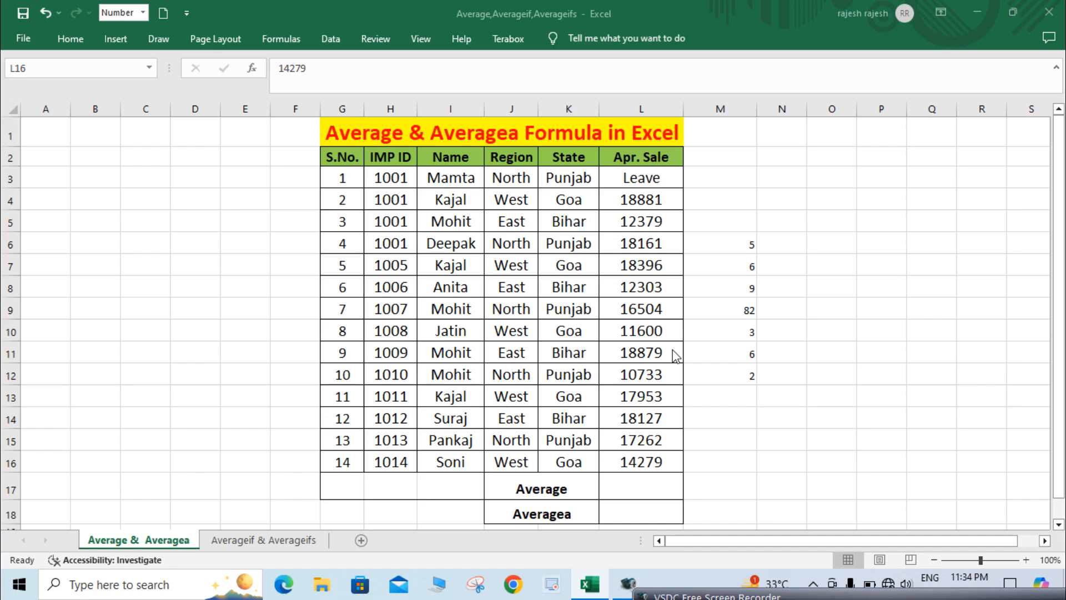
- Select the numbers in M6:M12 to check their average, count and sum
left_click(750, 245)
left_click(750, 246)
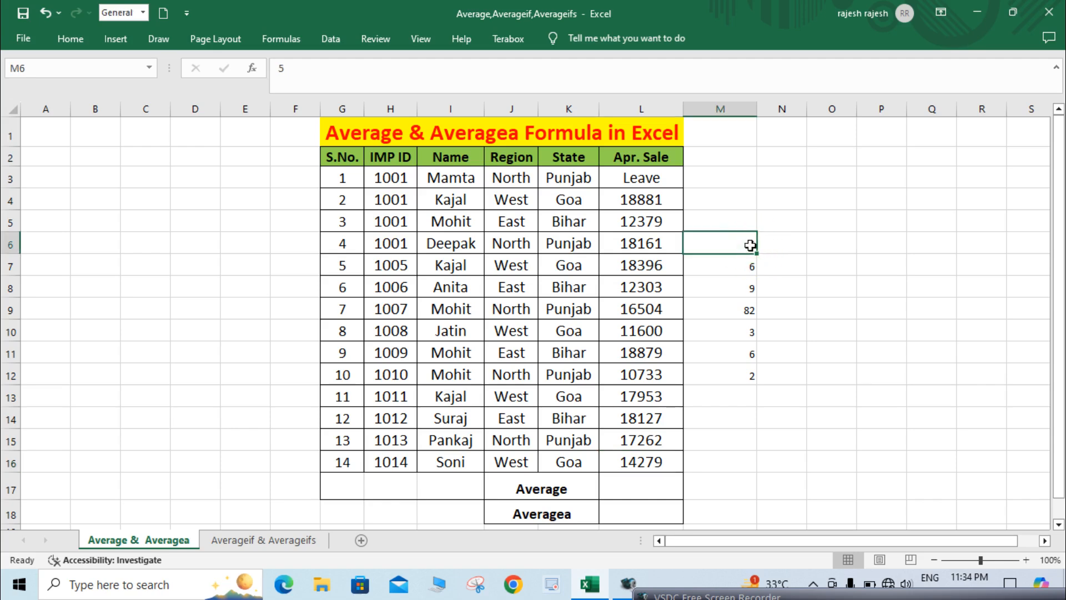
key("shift+Down")
key("shift+Down")
key("shift+Down")
key("shift+Down")
key("shift+Down")
key("shift+Down")
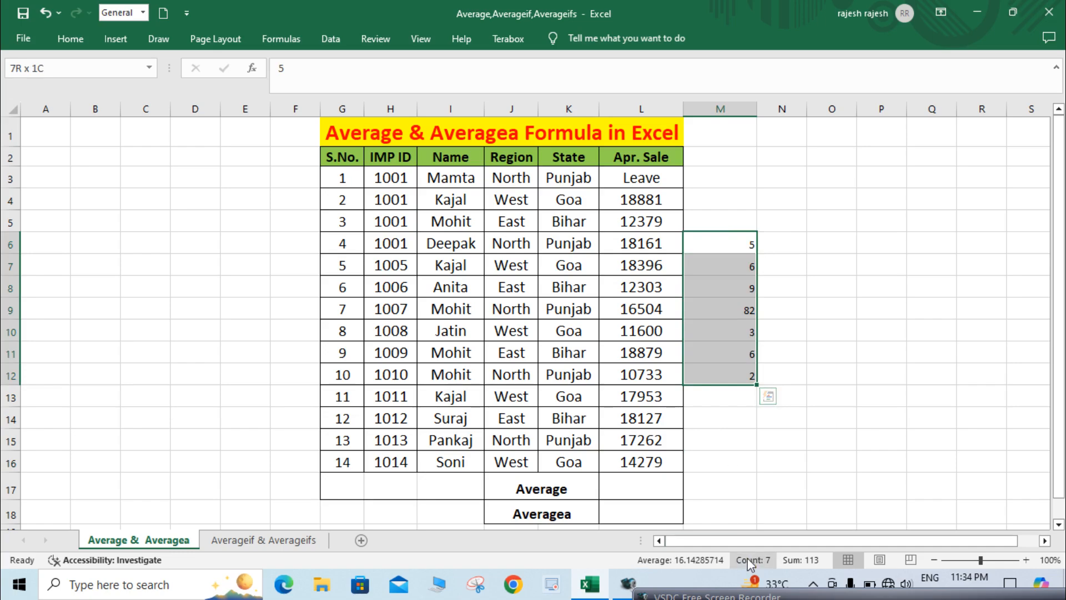
- Total the numbers in M6:M12 with a SUM formula in cell M13
left_click(736, 402)
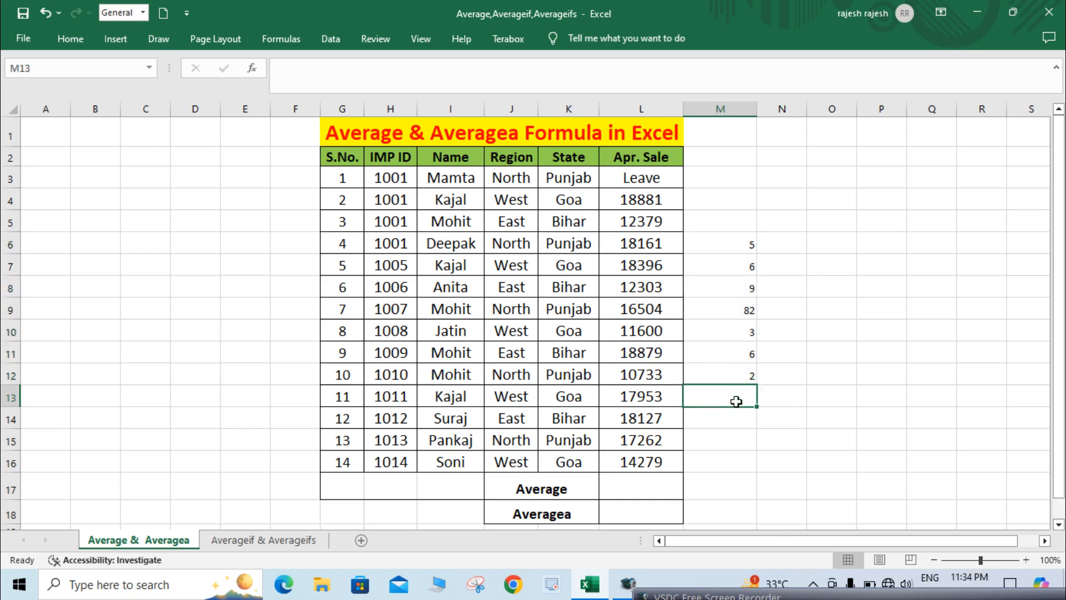
type("=sum")
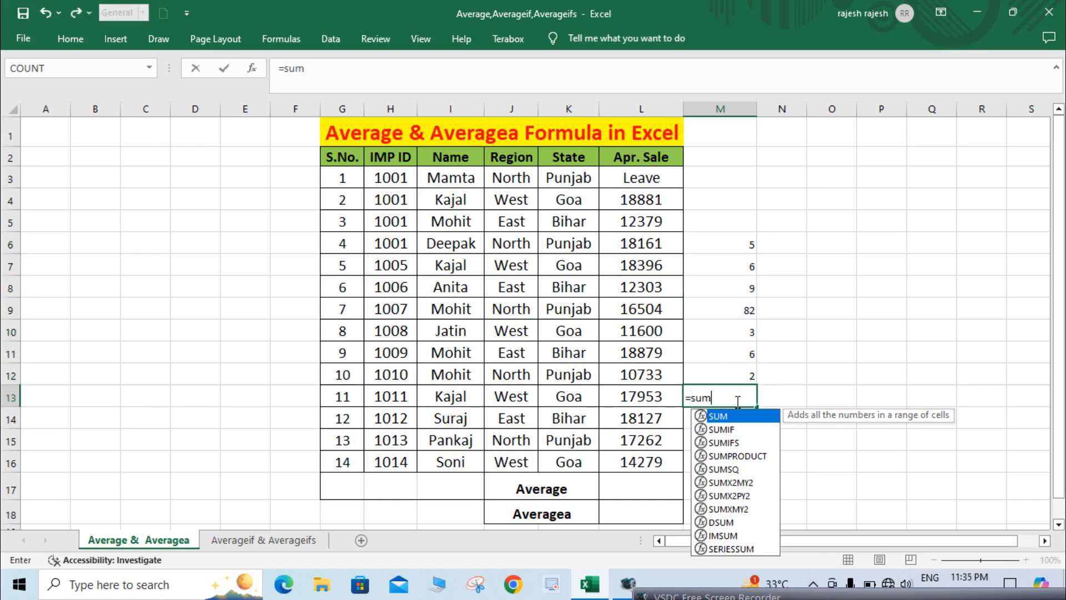
key("Tab")
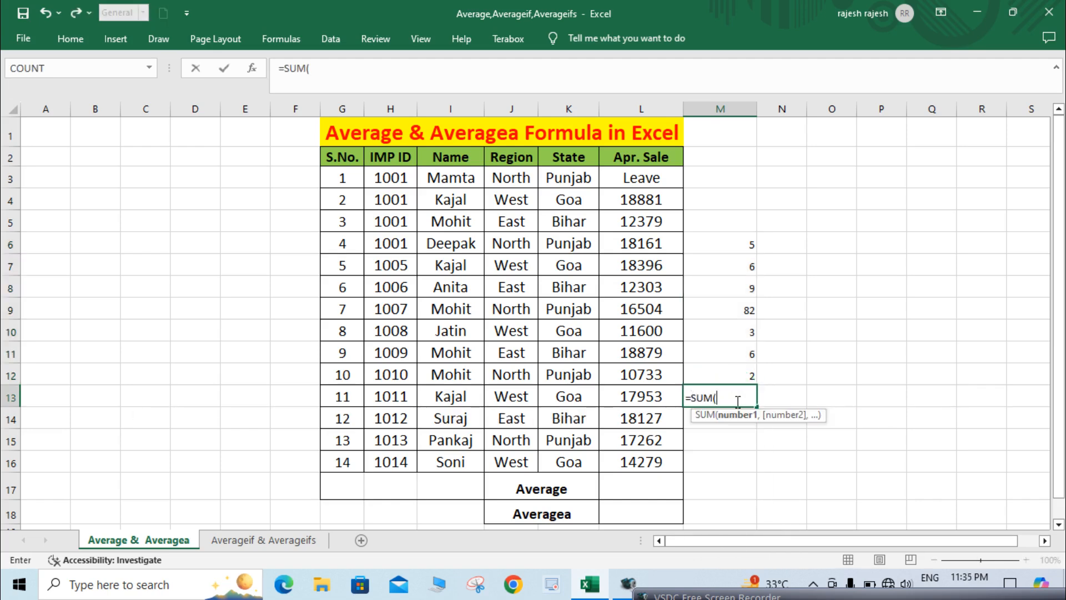
left_click(739, 243)
key("shift+Down")
key("shift+Down")
key("shift+Down")
key("shift+Down")
key("shift+Down")
key("shift+Down")
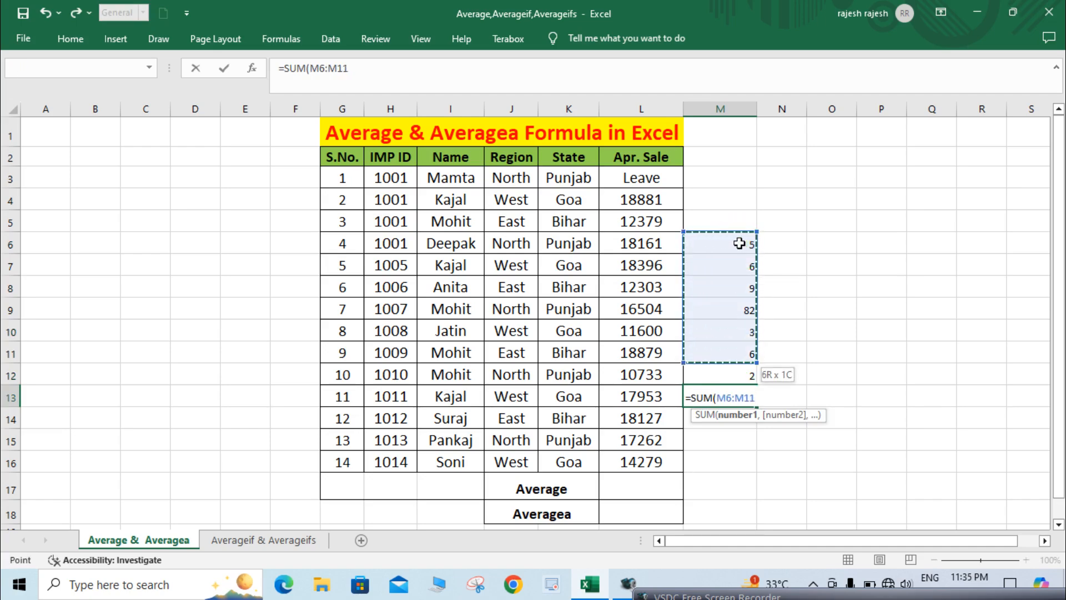
key("Return")
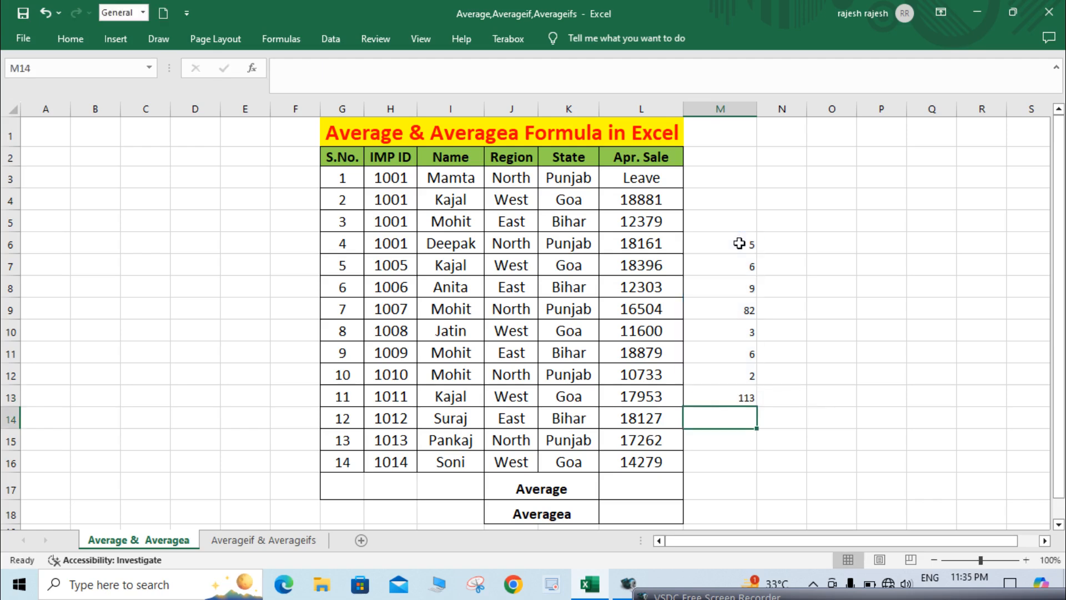
- Calculate the average manually in cell N13 with the formula =M13/7
left_click(777, 399)
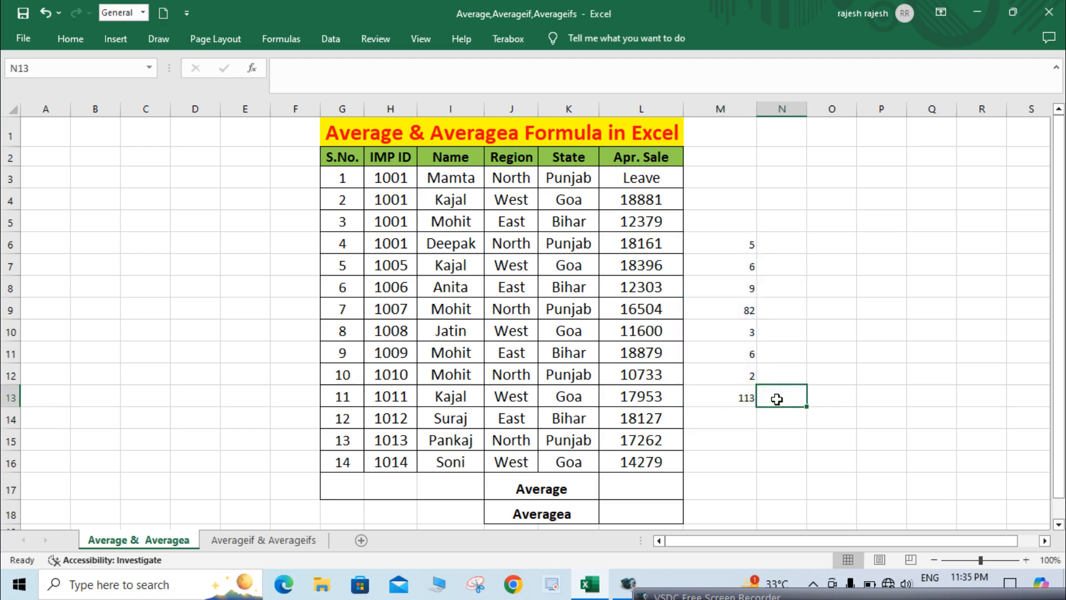
type("=")
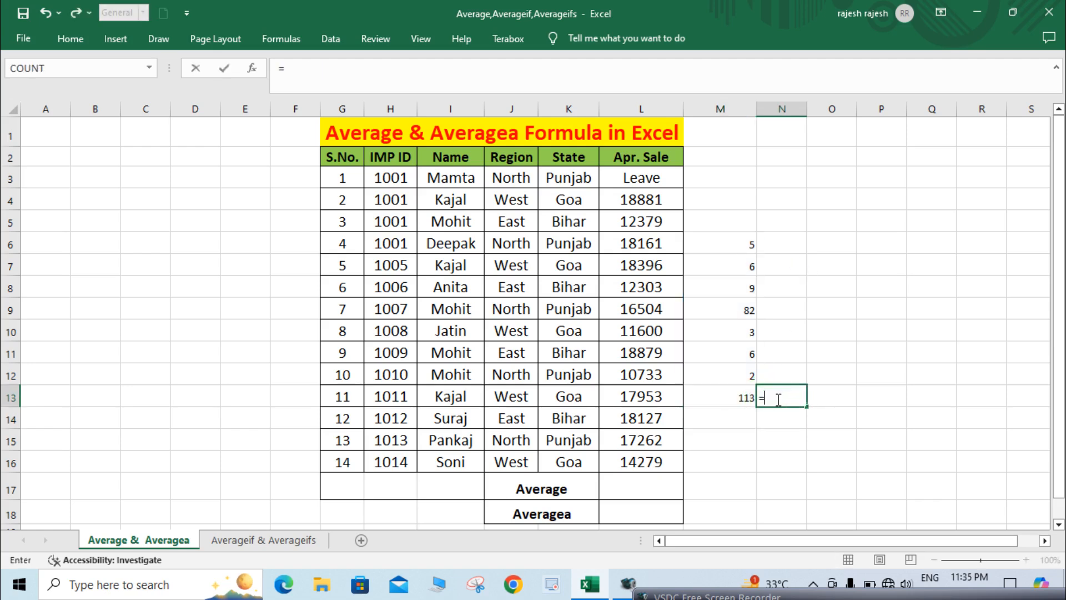
left_click(742, 394)
type("/7")
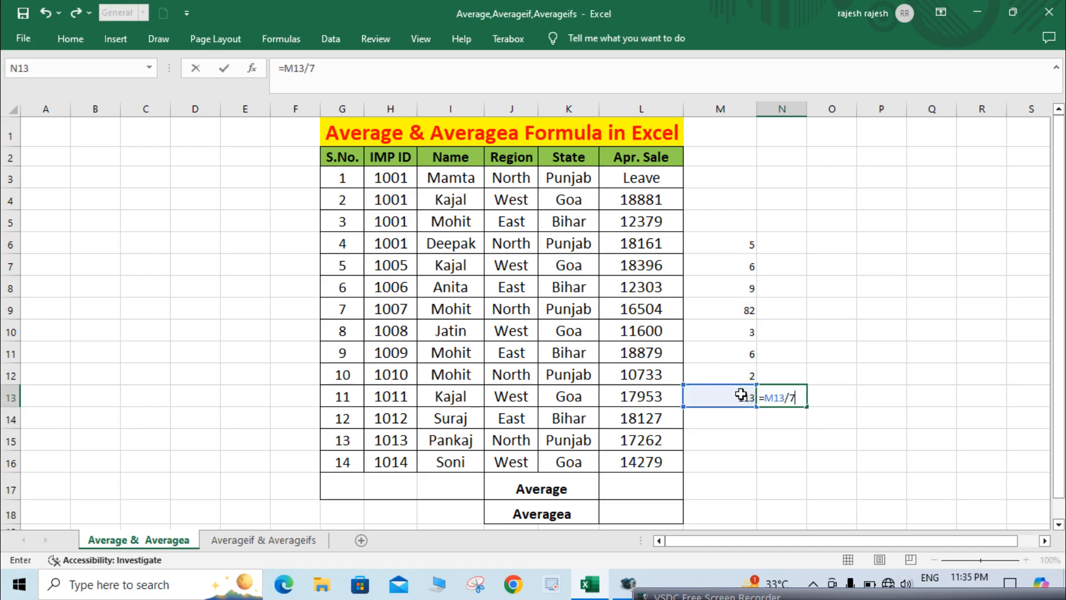
key("Return")
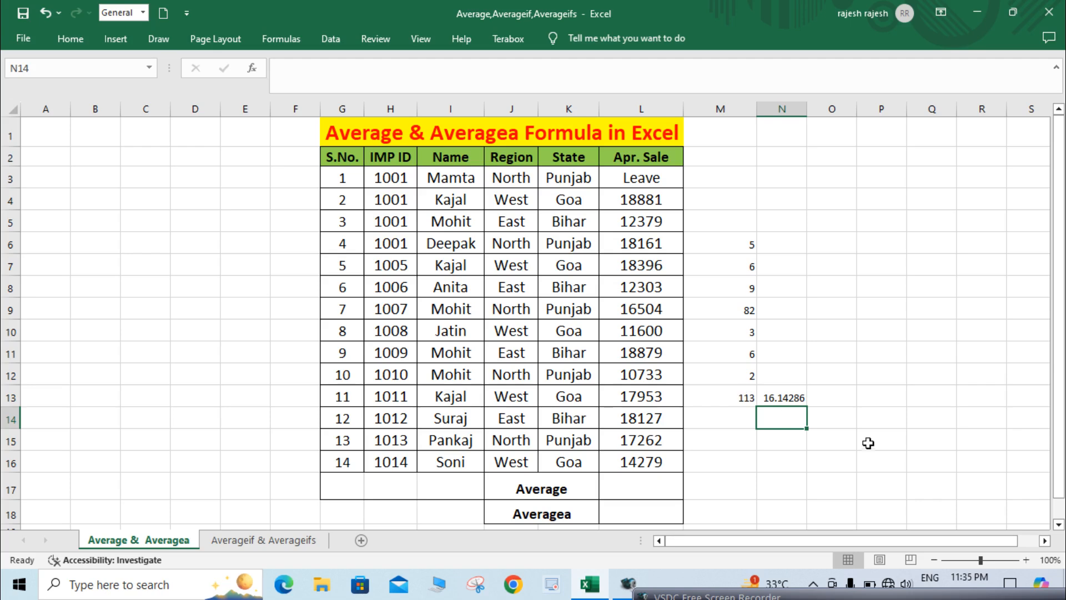
left_click(792, 400)
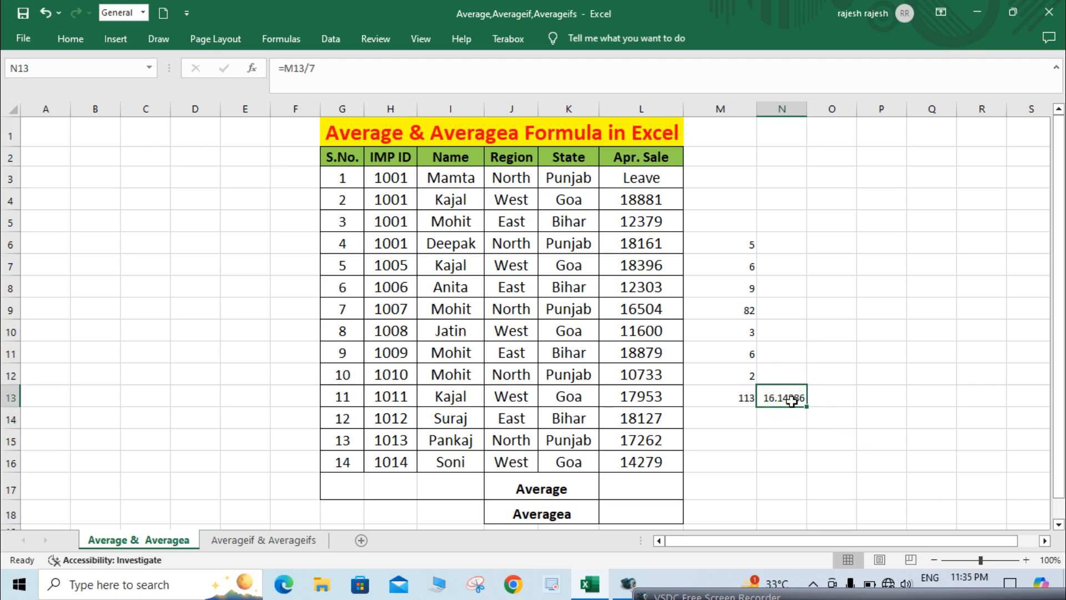
key("ctrl+shift+plus")
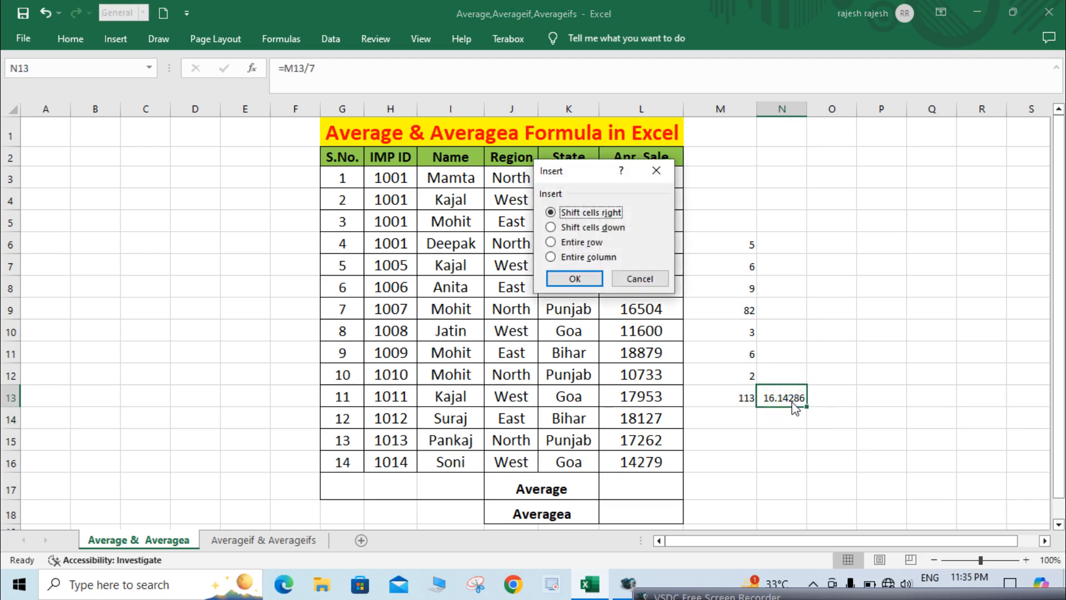
left_click(657, 170)
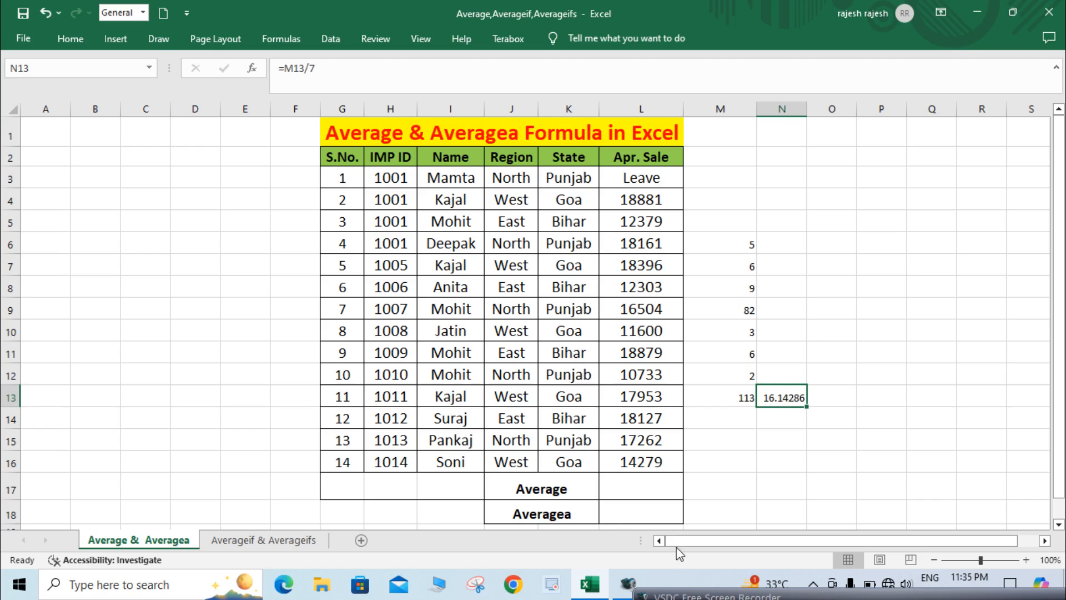
- Calculate the average April sale in cell L17 with the formula =AVERAGE(L3:L16)
left_click(653, 494)
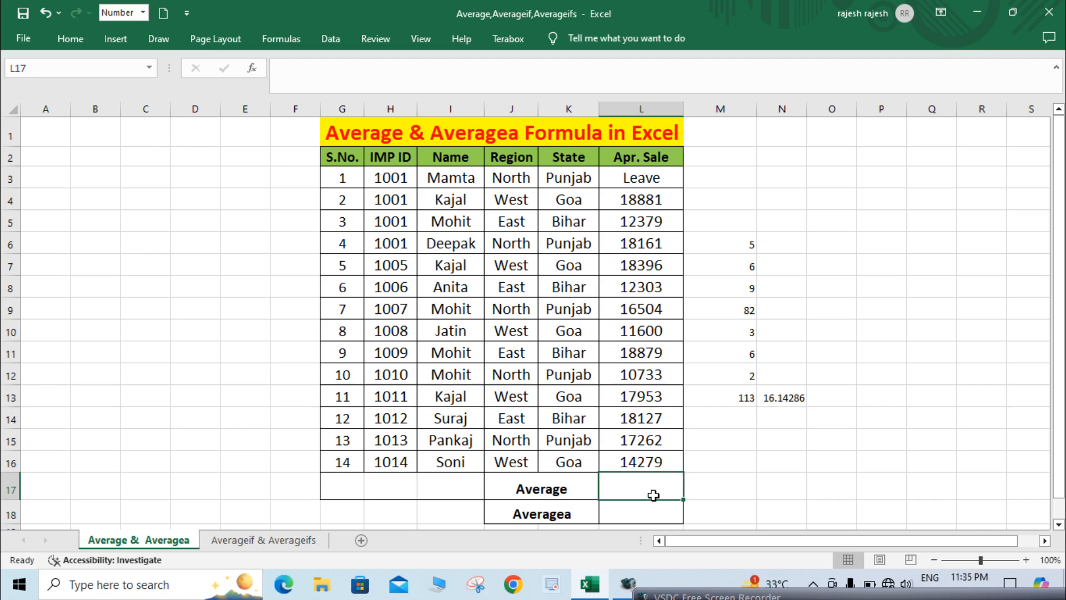
type("=")
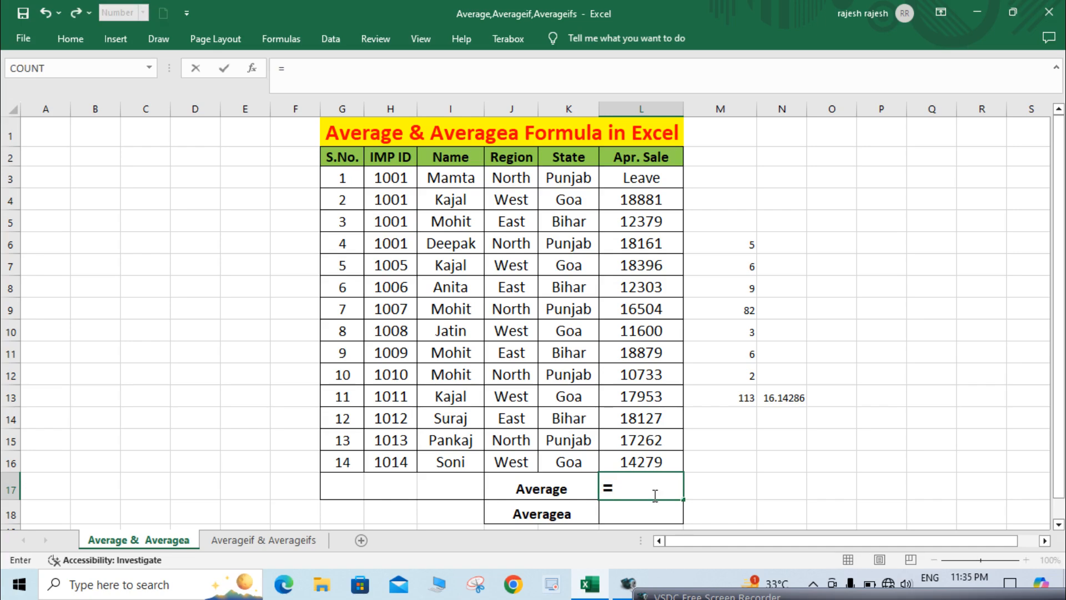
type("a")
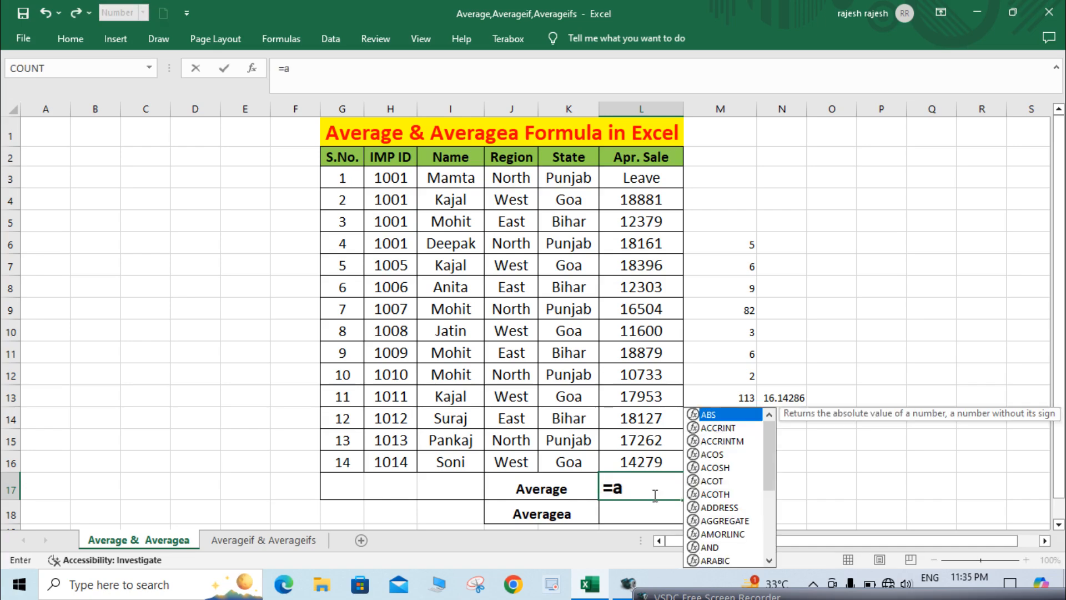
type("verage")
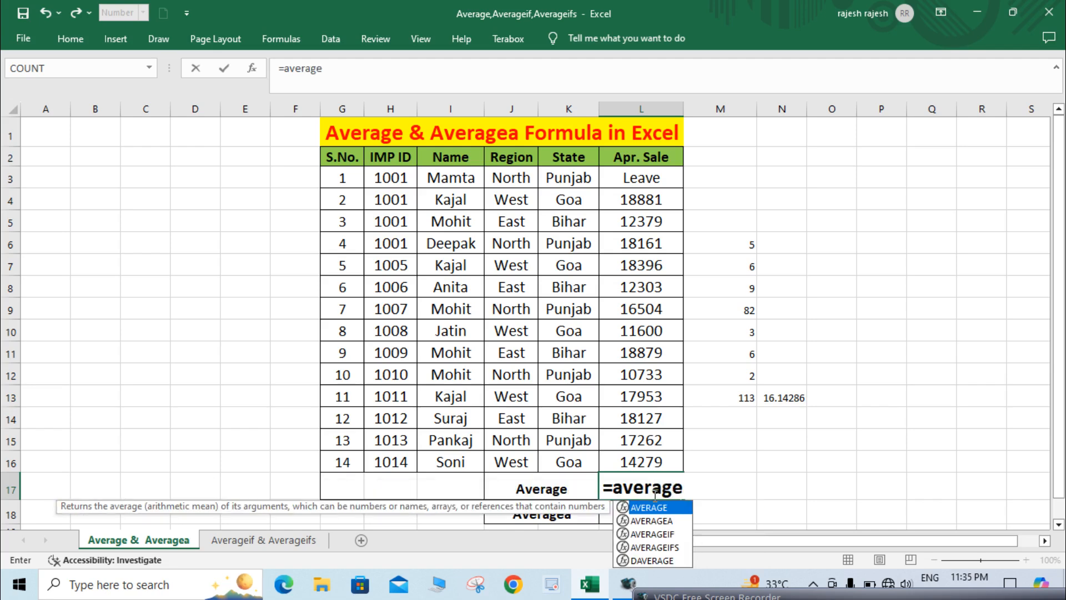
key("Tab")
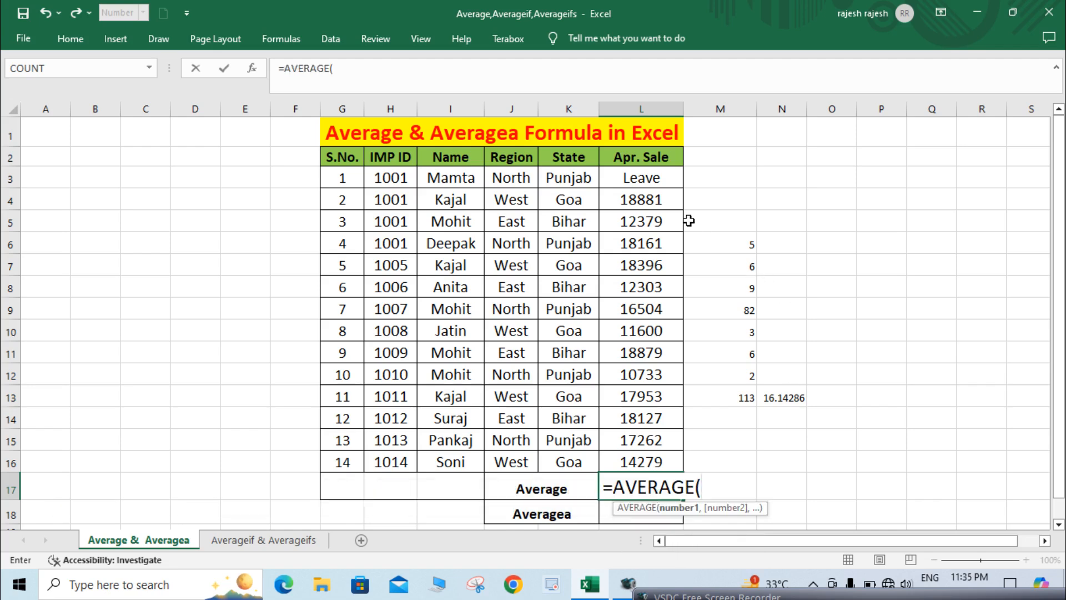
left_click(651, 177)
key("shift+Down")
key("shift+Down")
key("shift+Down")
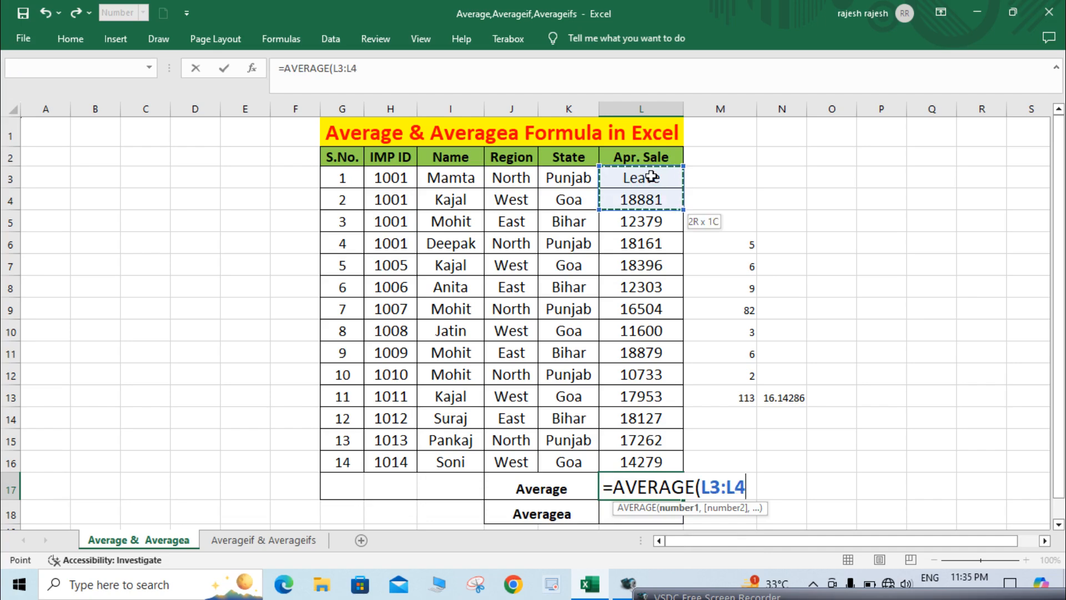
key("shift+Down")
key("shift+Down")
key("shift+Down")
key("shift+Down")
key("shift+Down")
key("shift+Down")
key("shift+Down")
key("shift+Down")
key("shift+Down")
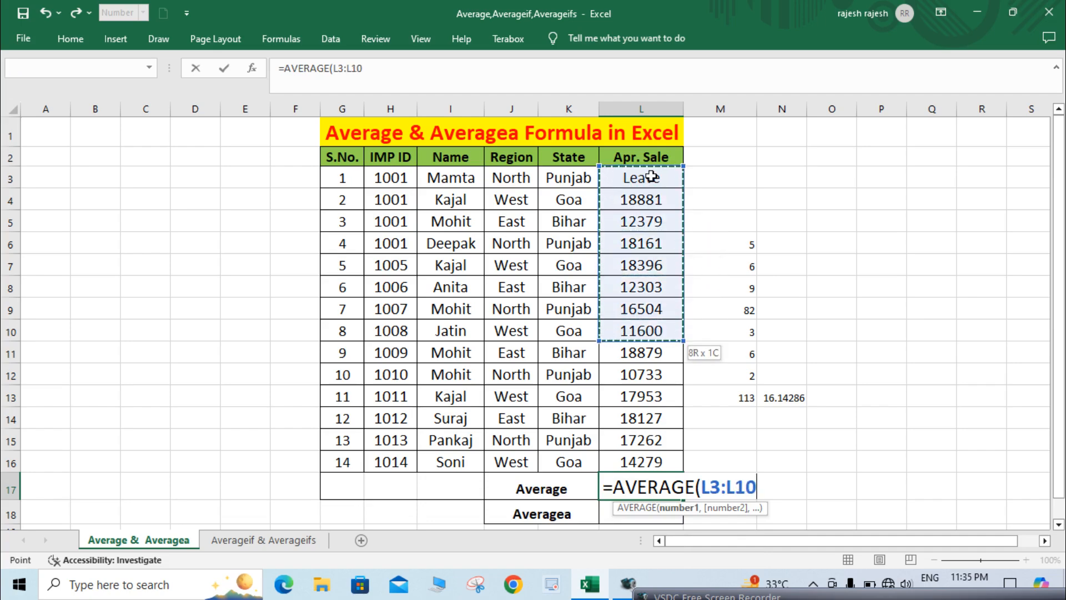
key("shift+Down")
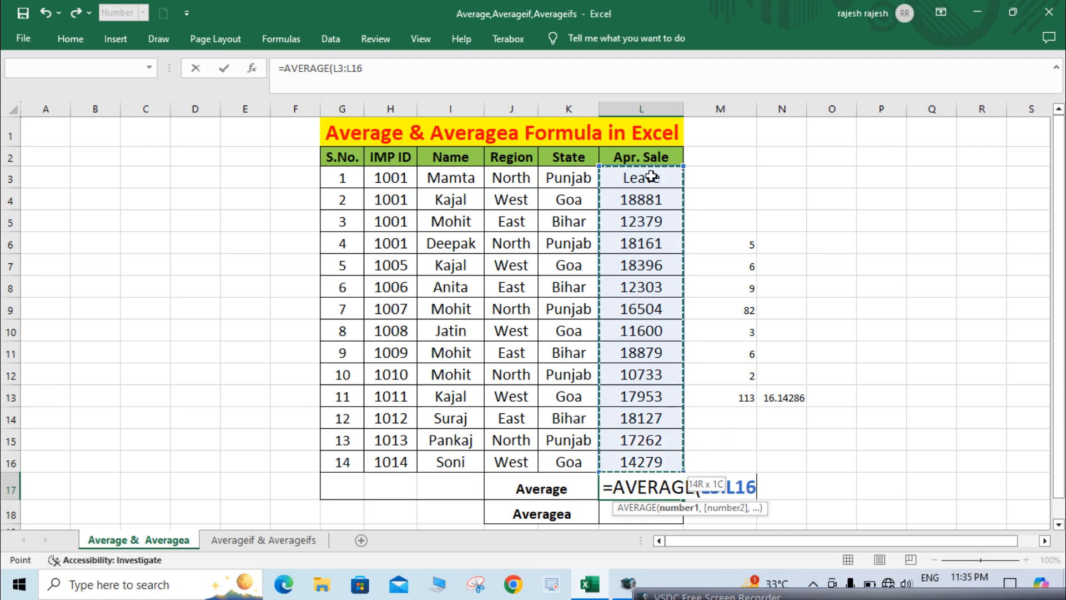
type(")")
key("Return")
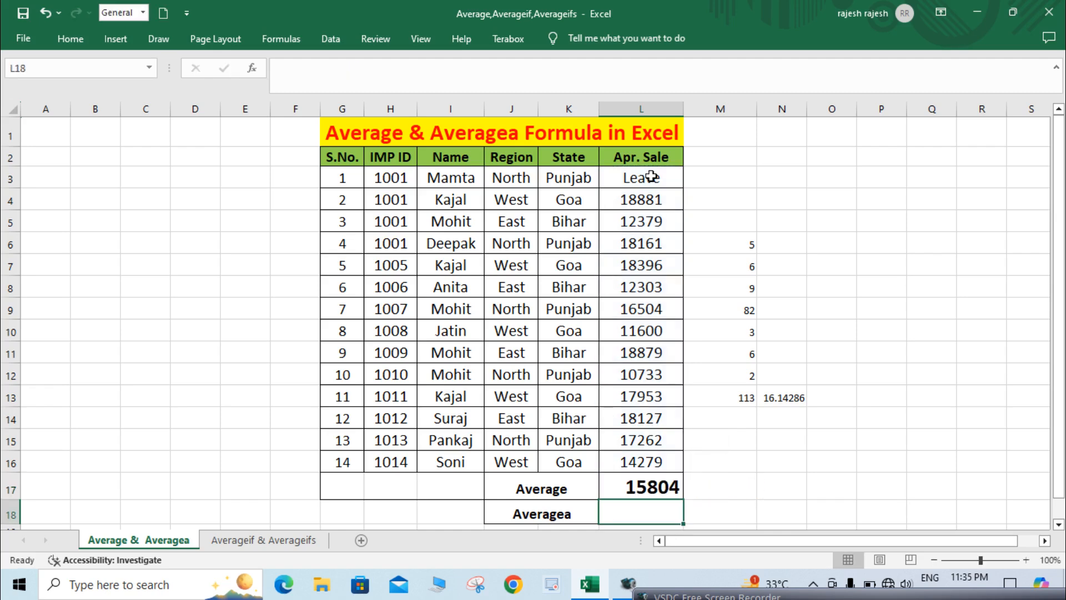
left_click(631, 490)
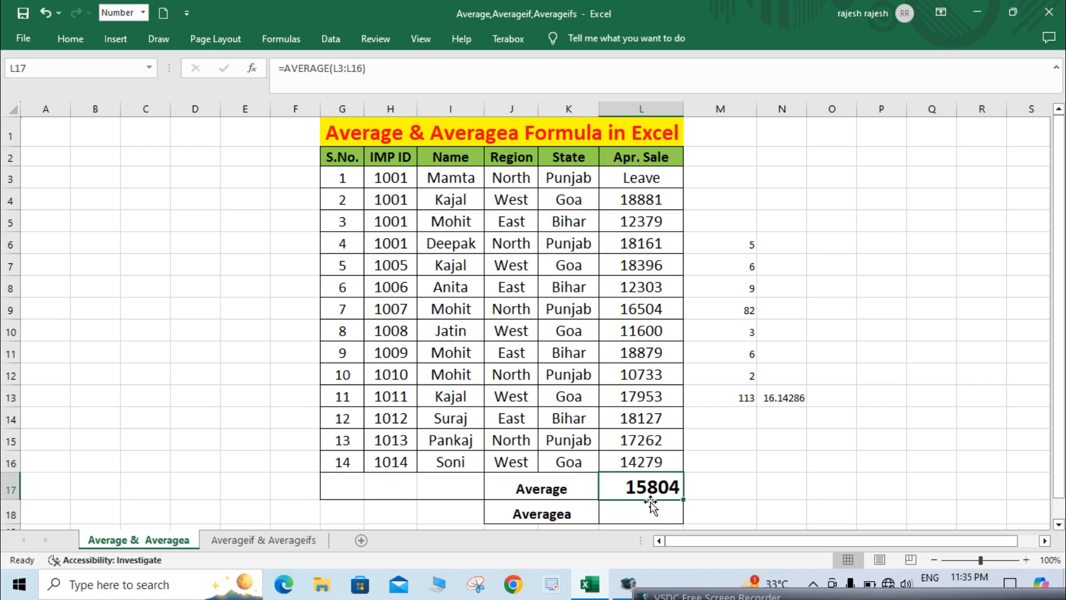
- Enter =AVERAGEA(L3:L16) in cell L18 beside the Averagea label and compare it with the AVERAGE formula in L17
left_click(637, 514)
left_click(644, 486)
left_click(648, 514)
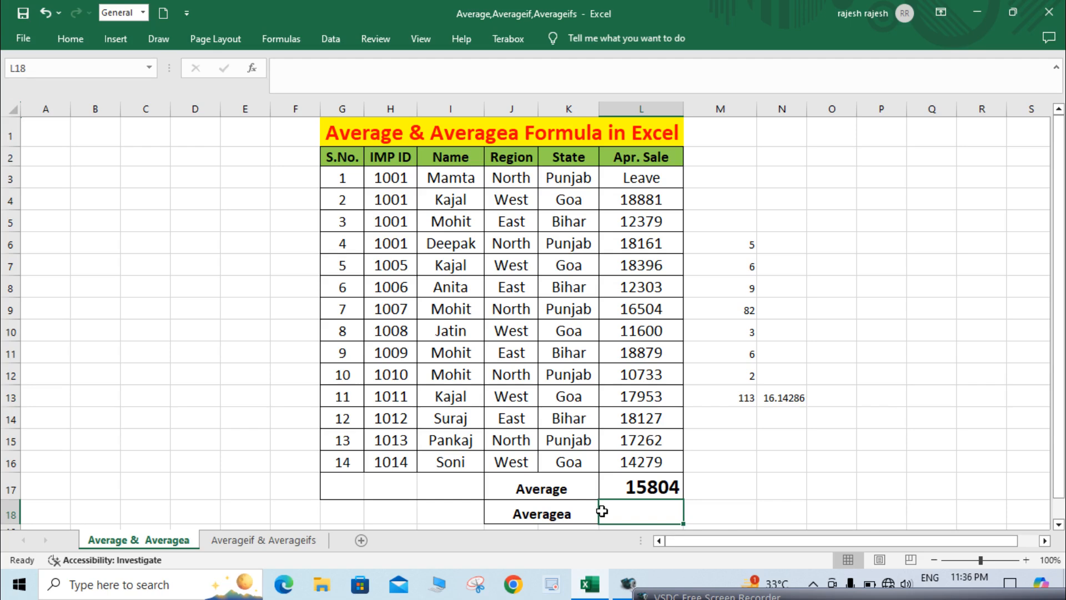
type("=ave")
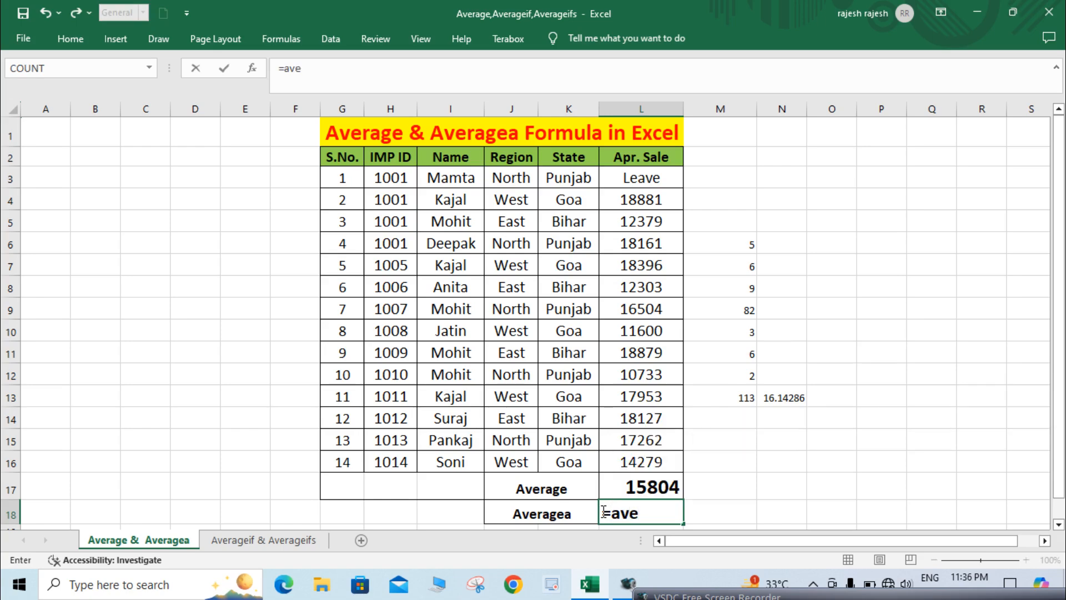
type("ragea")
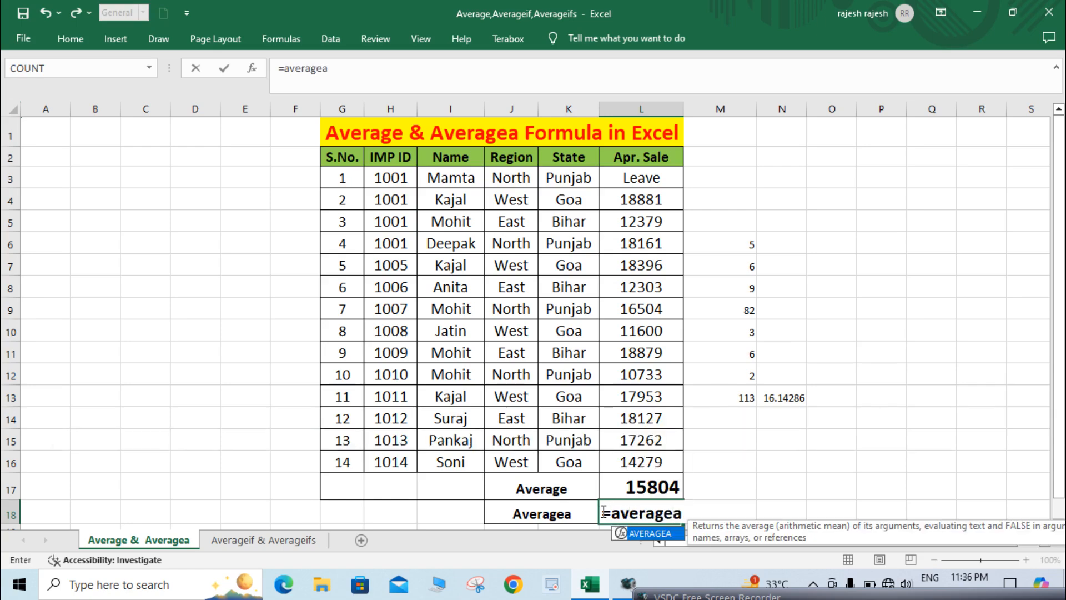
key("Tab")
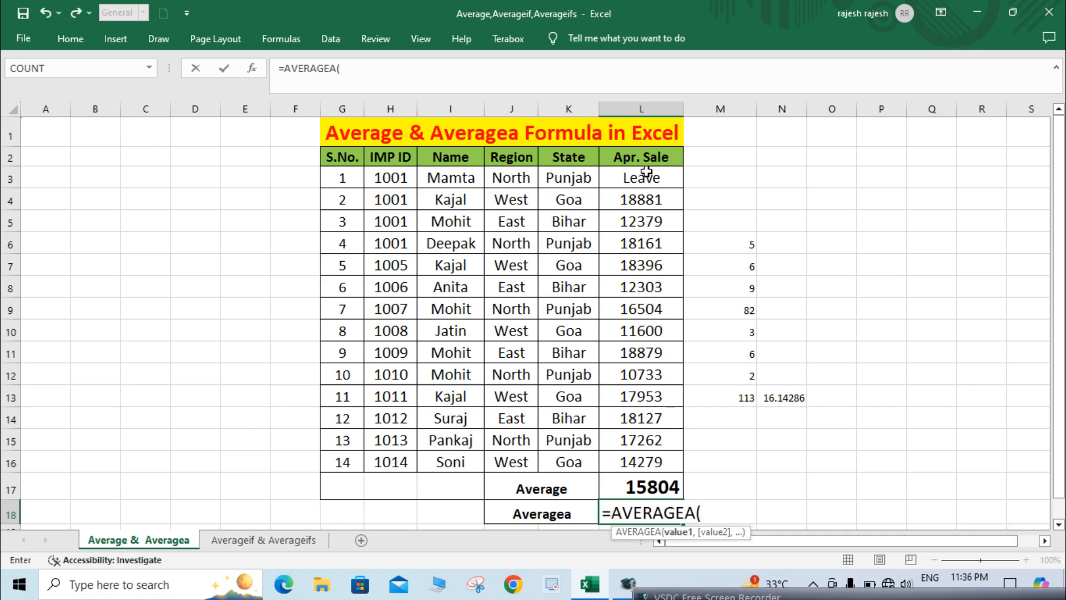
left_click_drag(645, 174, 642, 200)
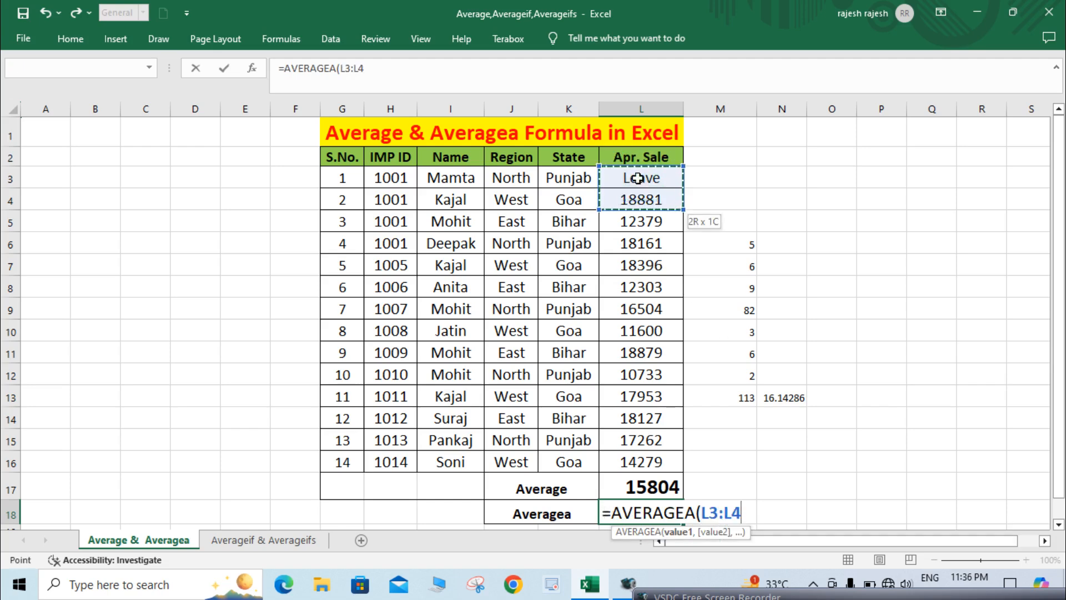
key("shift+Down")
key("shift+Down")
key("shift+Down")
key("shift+Down")
key("shift+Down")
key("shift+Down")
key("shift+Down")
key("shift+Down")
key("shift+Down")
key("shift+Down")
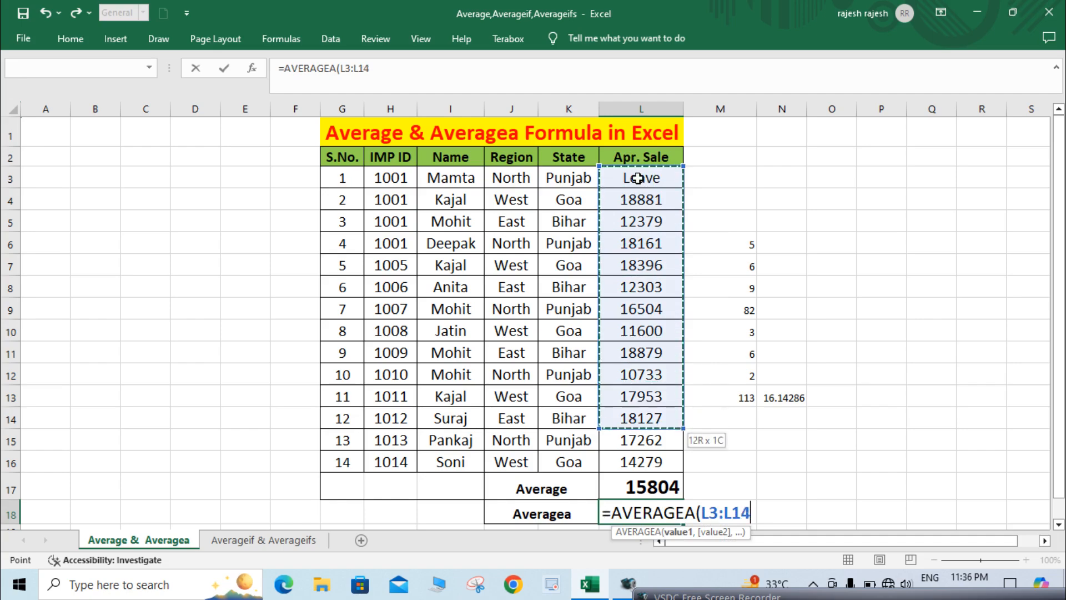
key("shift+Down")
key("shift+Down")
key("shift+Down")
key("shift+Up")
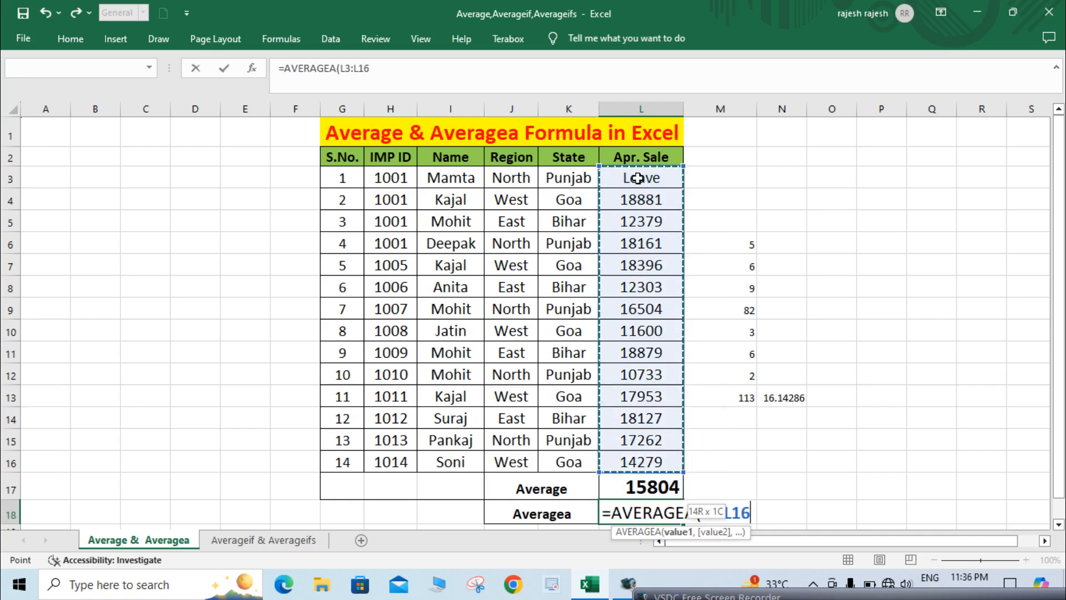
type(")")
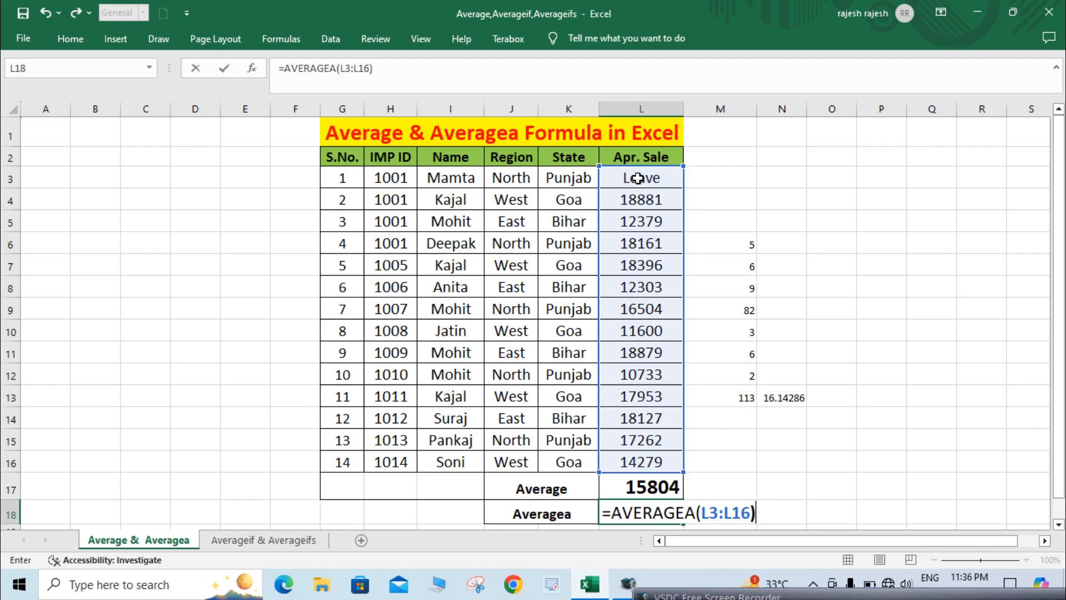
key("Return")
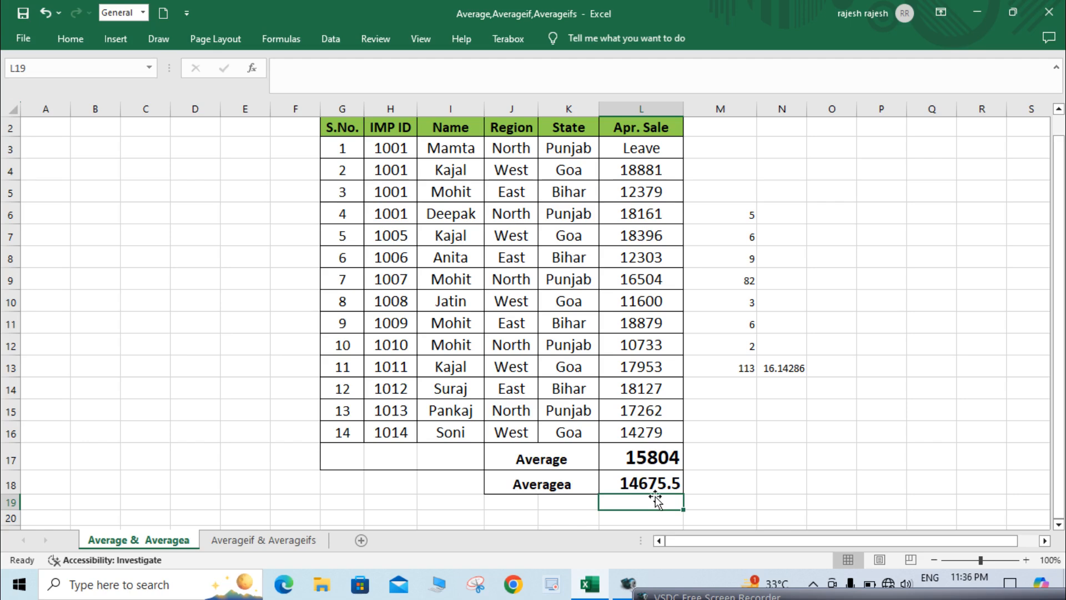
left_click(661, 457)
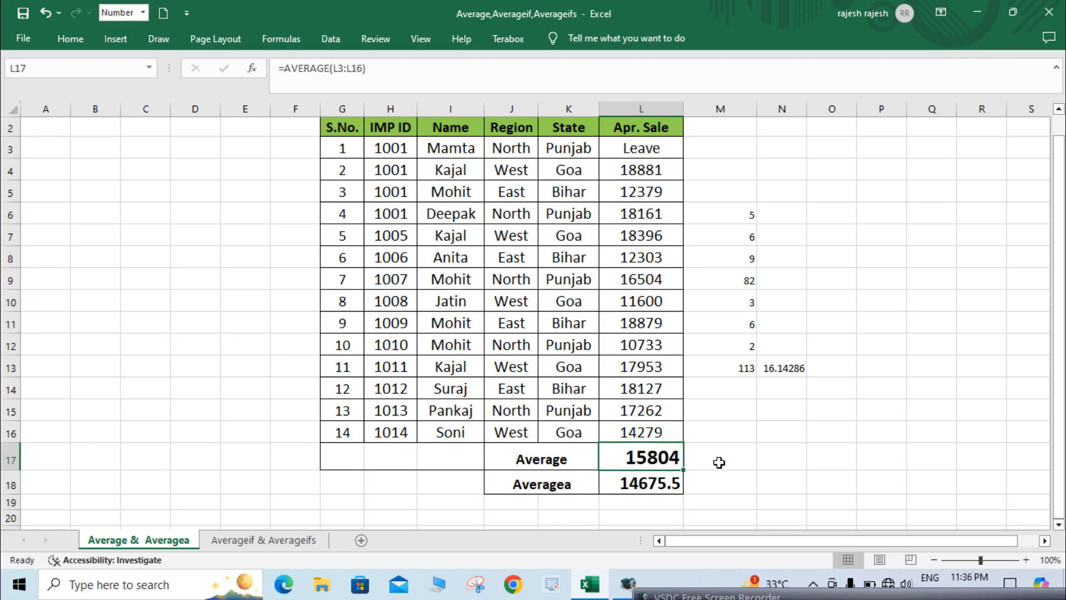
left_click(663, 485)
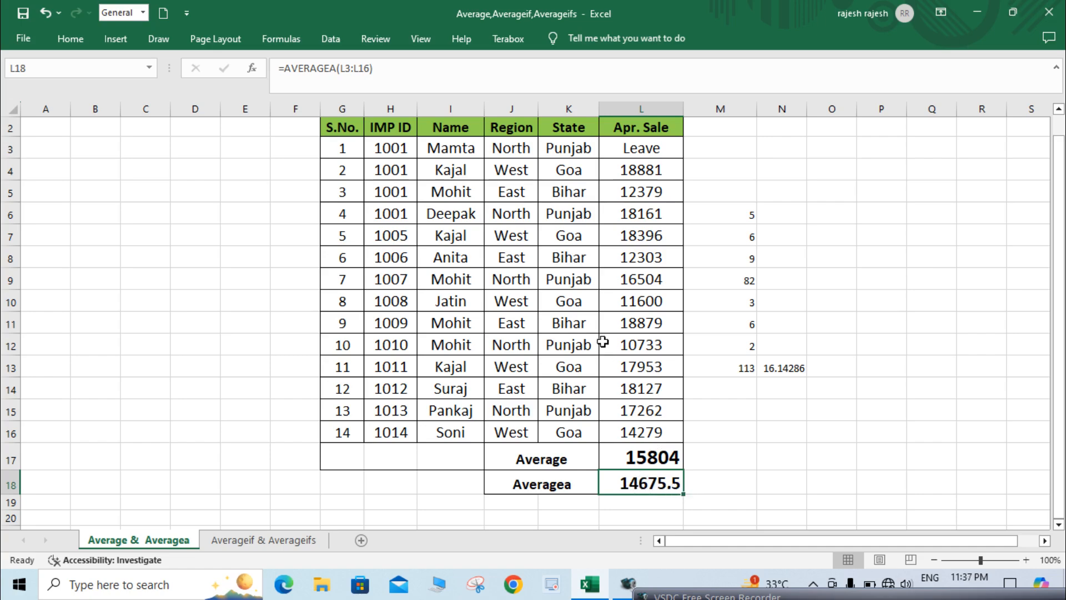
- Review the AVERAGE formula in L17 against the text entry in cell L3
scroll(607, 331, "up", 1)
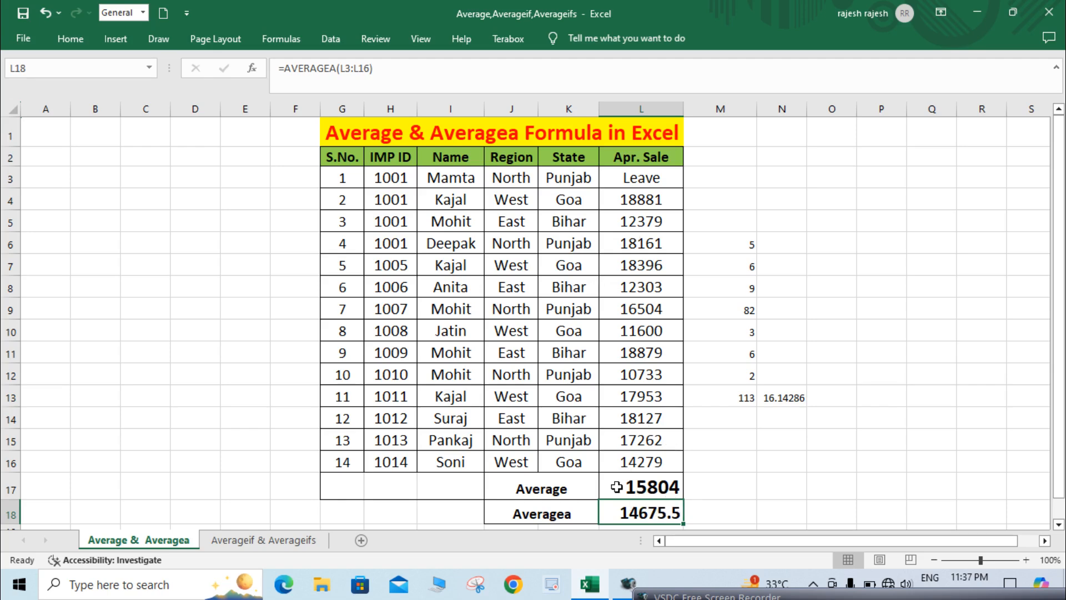
scroll(667, 503, "down", 3)
scroll(667, 503, "up", 1)
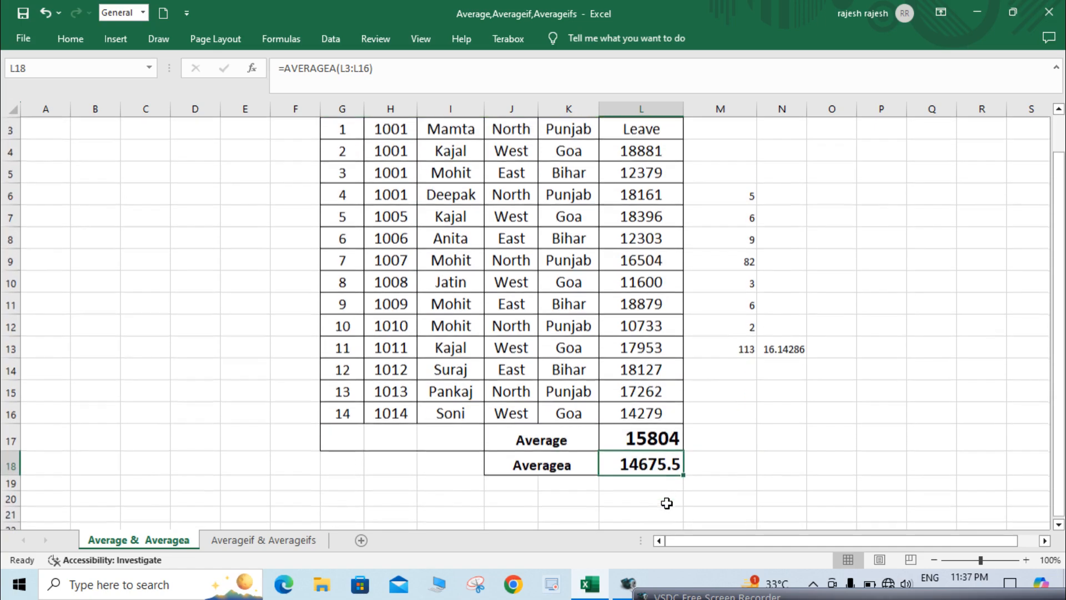
left_click(635, 437)
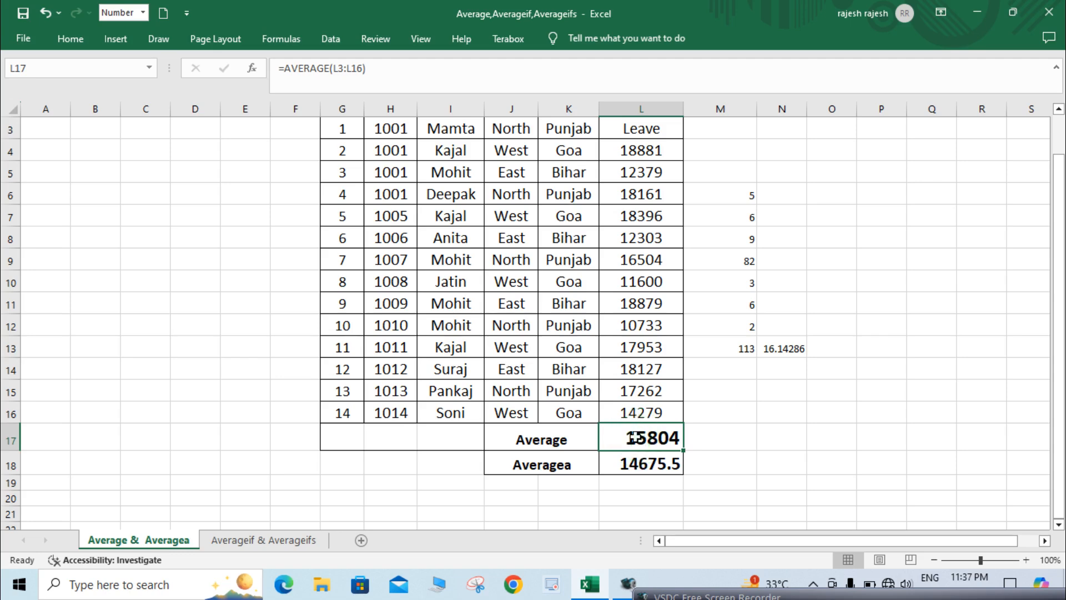
scroll(633, 438, "up", 1)
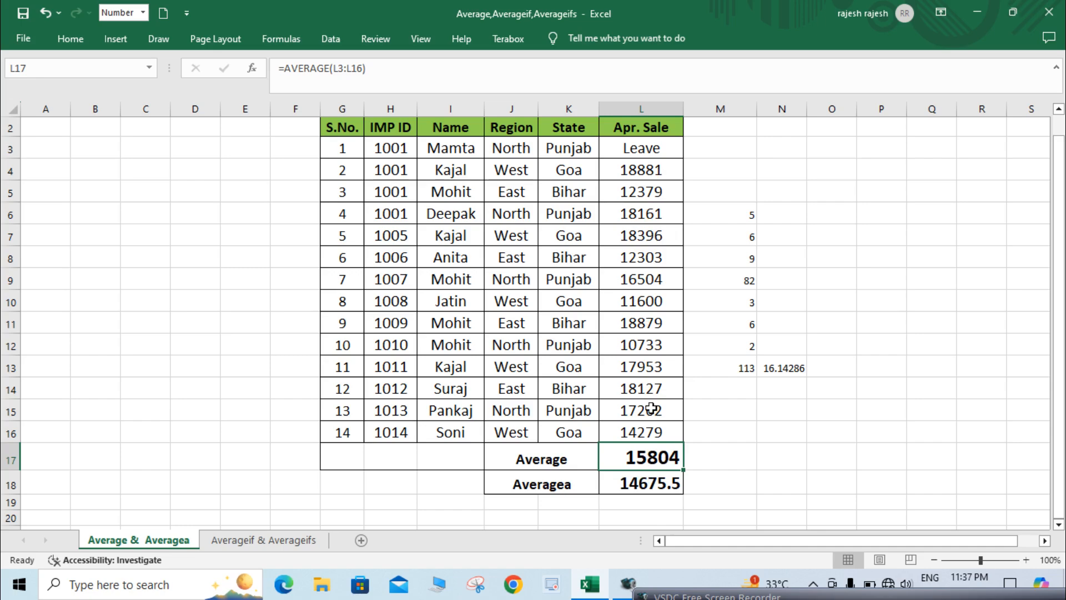
left_click(653, 149)
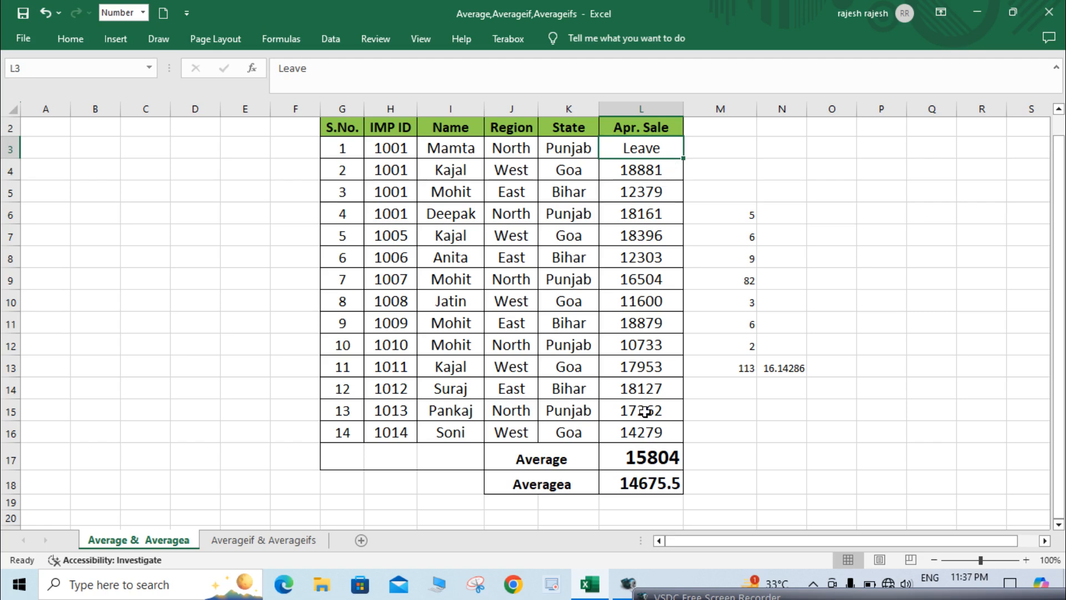
left_click(653, 457)
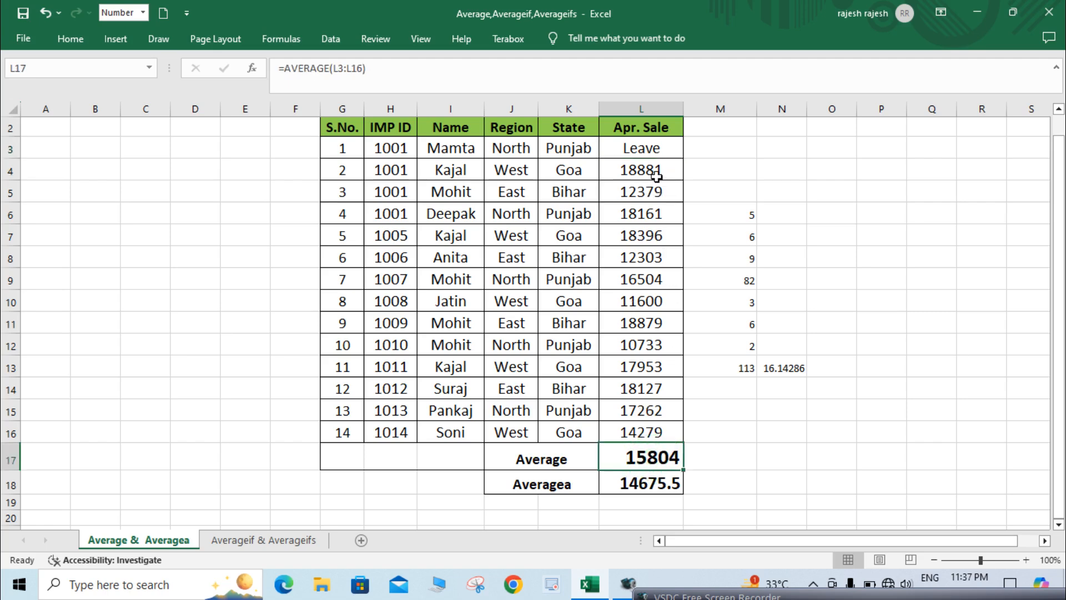
- Select the April sales range L3:L16 to check its average, count and sum against the AVERAGE cell L17
left_click(655, 149)
key("shift+Down")
key("shift+Down")
key("shift+Down")
key("shift+Down")
key("shift+Down")
key("shift+Down")
key("shift+Down")
key("shift+Down")
key("shift+Down")
key("shift+Down")
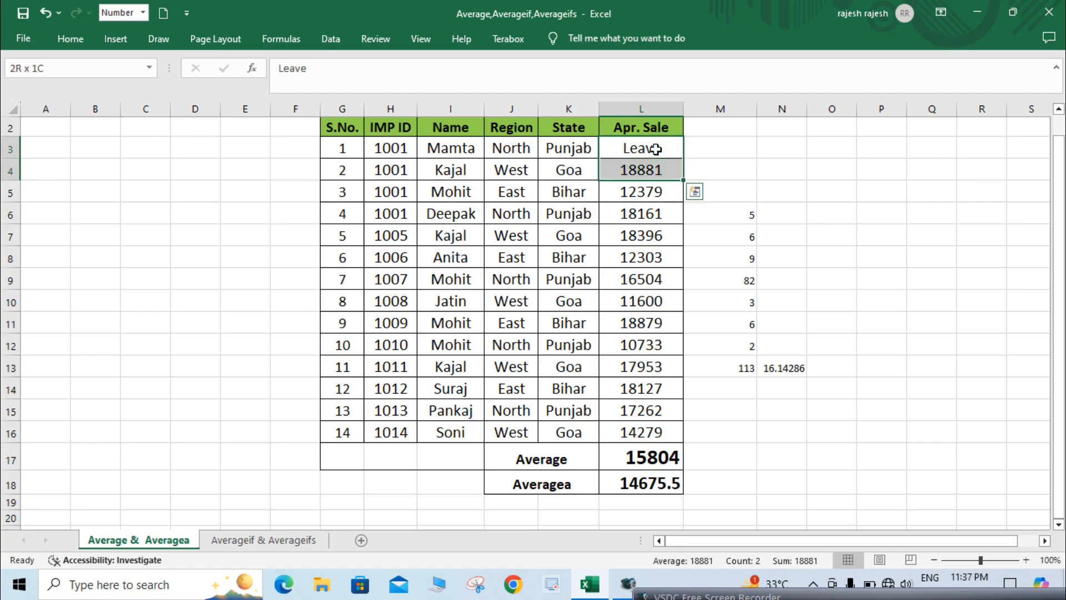
key("shift+Down")
key("shift+Down")
key("shift+Down")
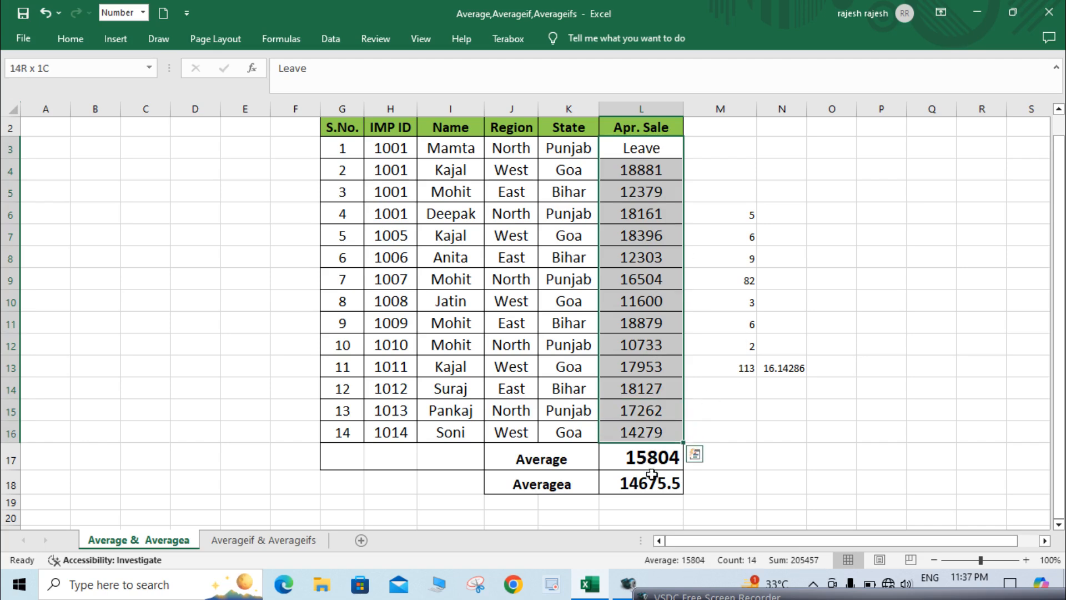
left_click(660, 459)
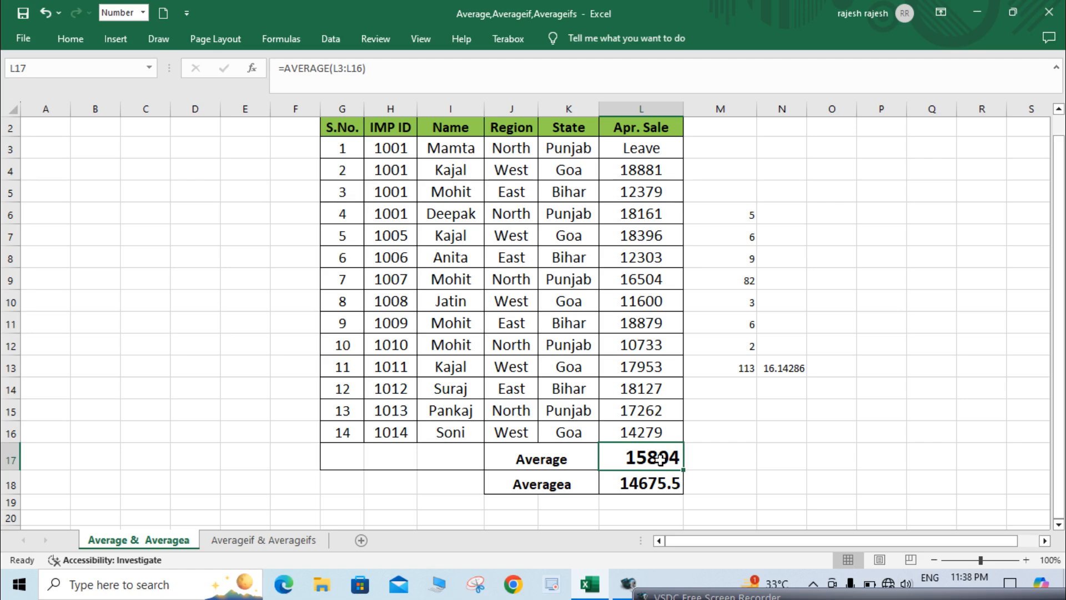
left_click(701, 458)
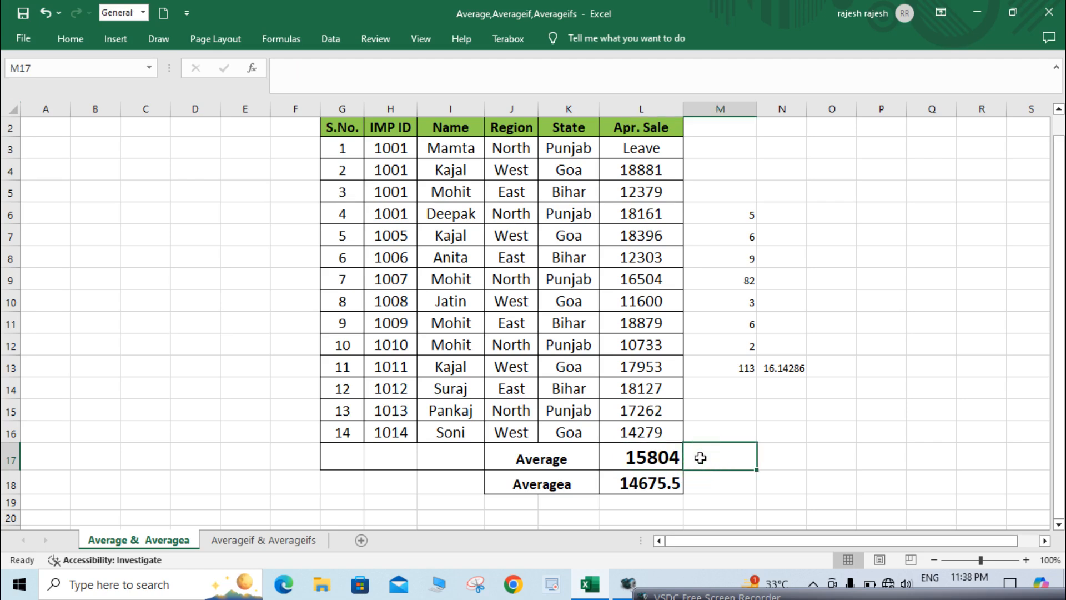
type("=")
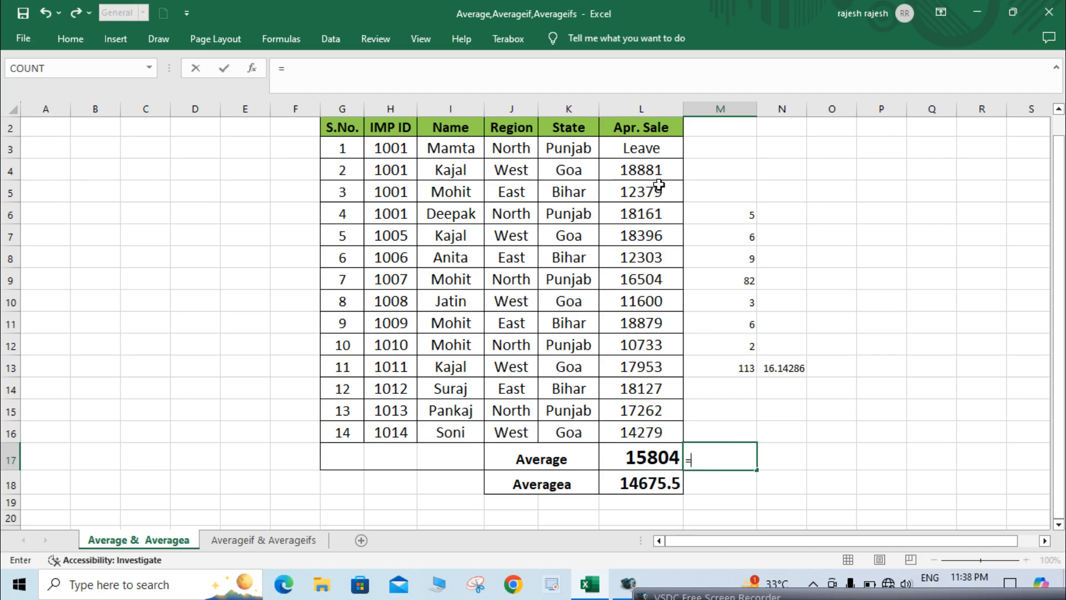
left_click_drag(658, 146, 666, 440)
key("Return")
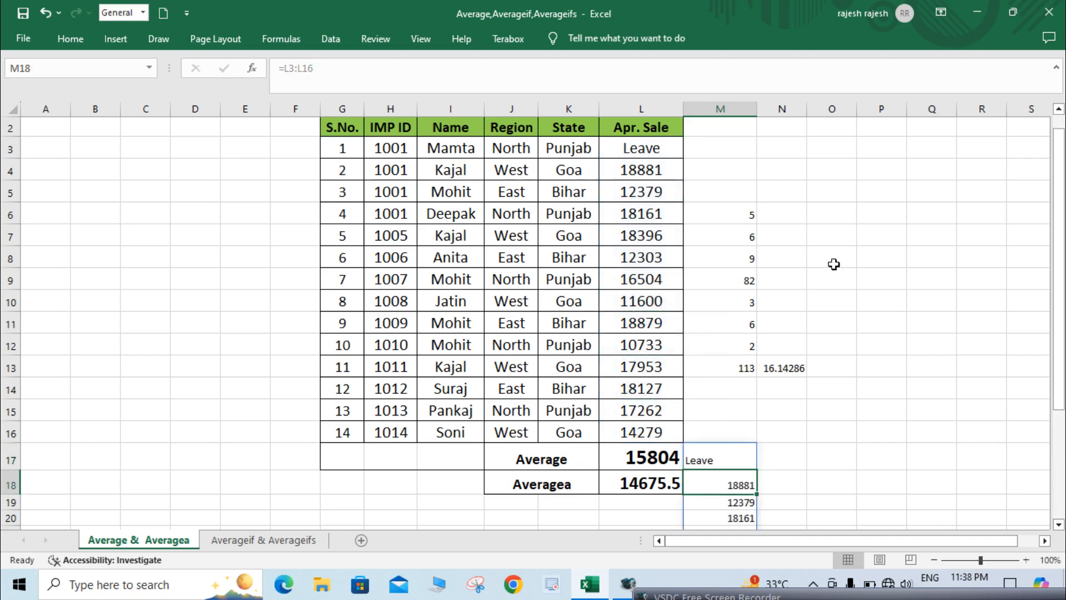
key("ctrl+z")
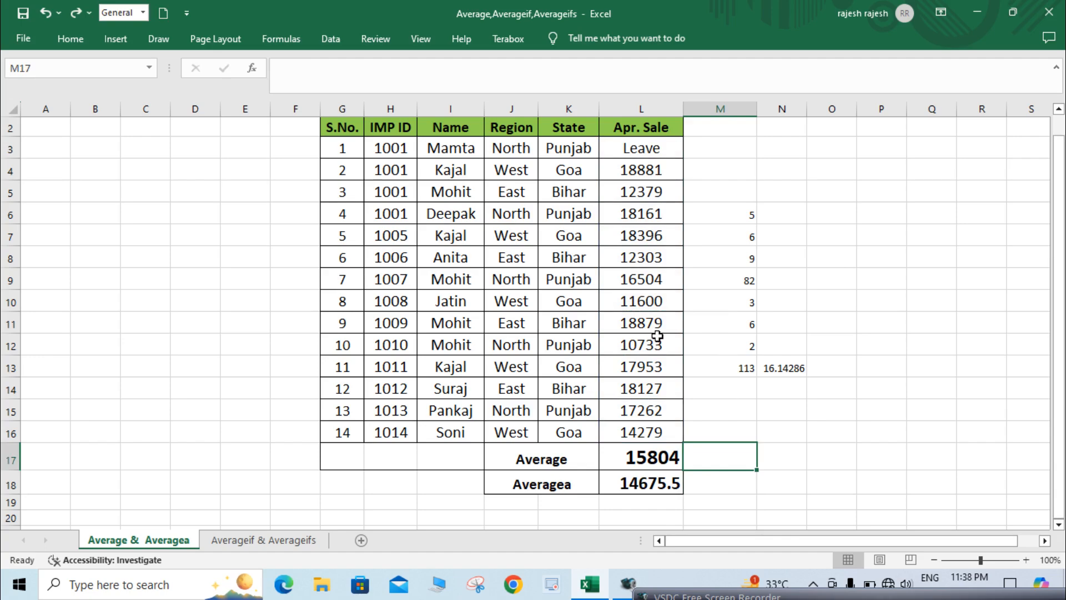
- Read the sum of the numeric sales in L4:L16 and enter it as 205457 in cell M16
left_click(655, 171)
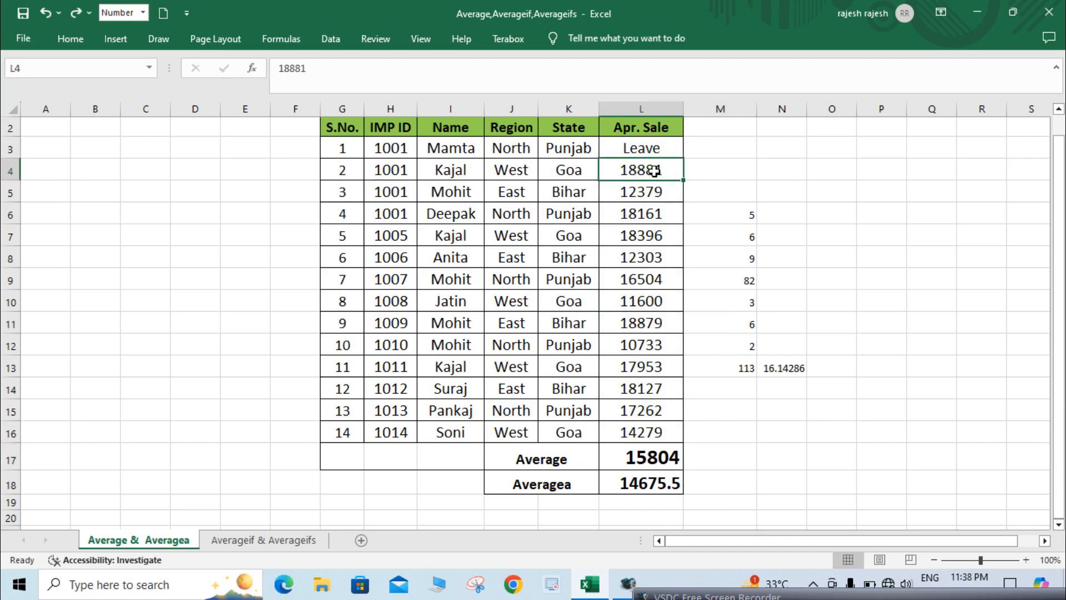
key("shift+Down")
key("shift+Down")
key("shift+Down")
key("shift+Down")
key("shift+Down")
key("shift+Down")
key("shift+Down")
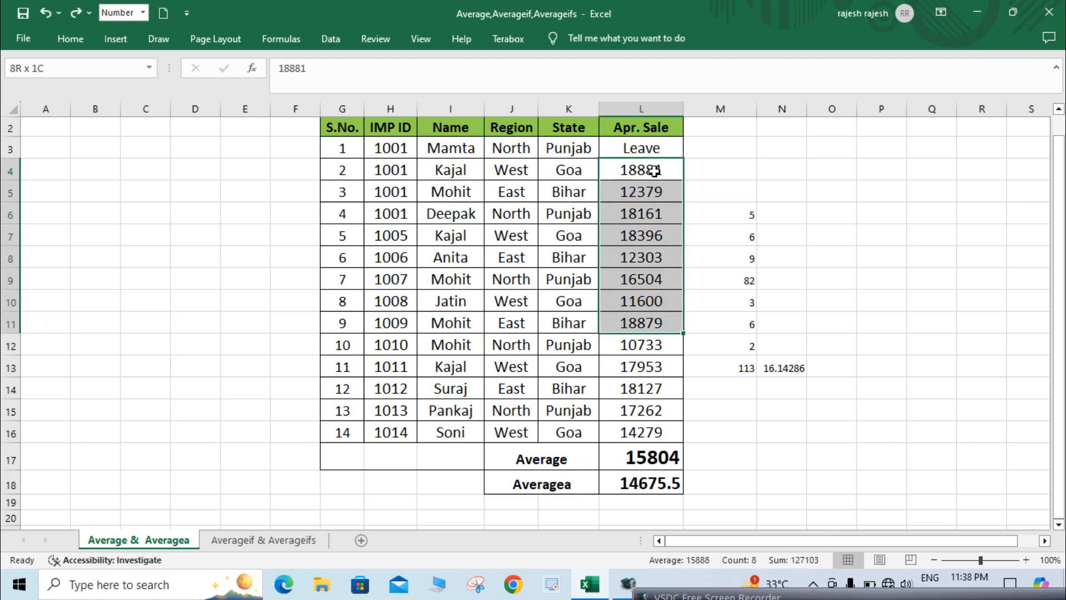
key("shift+Down")
key("shift+Down")
key("shift+Down")
key("shift+Down")
key("shift+Down")
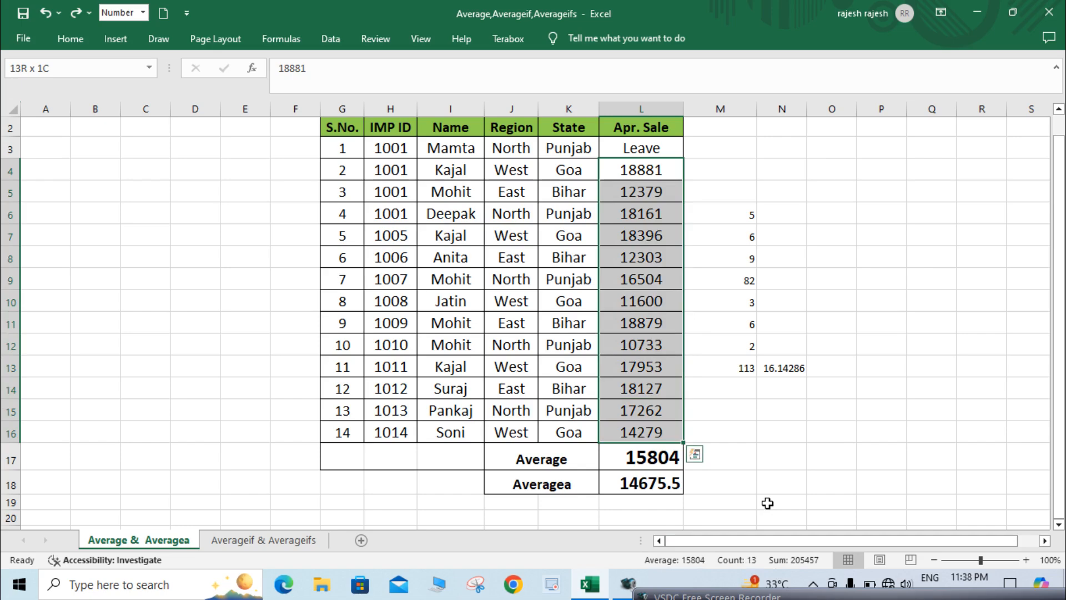
left_click(734, 431)
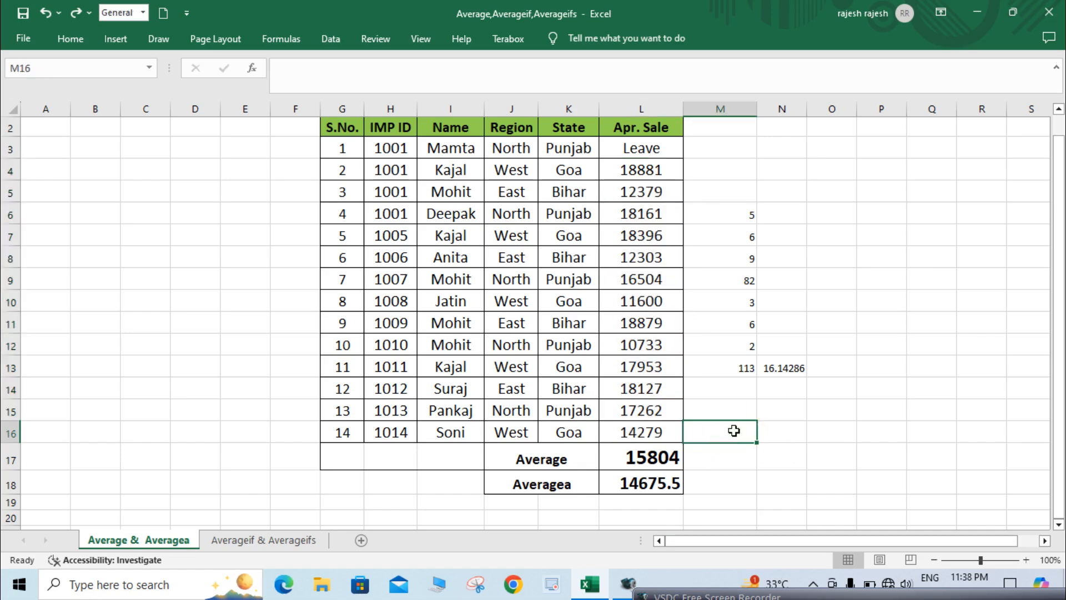
type("205457")
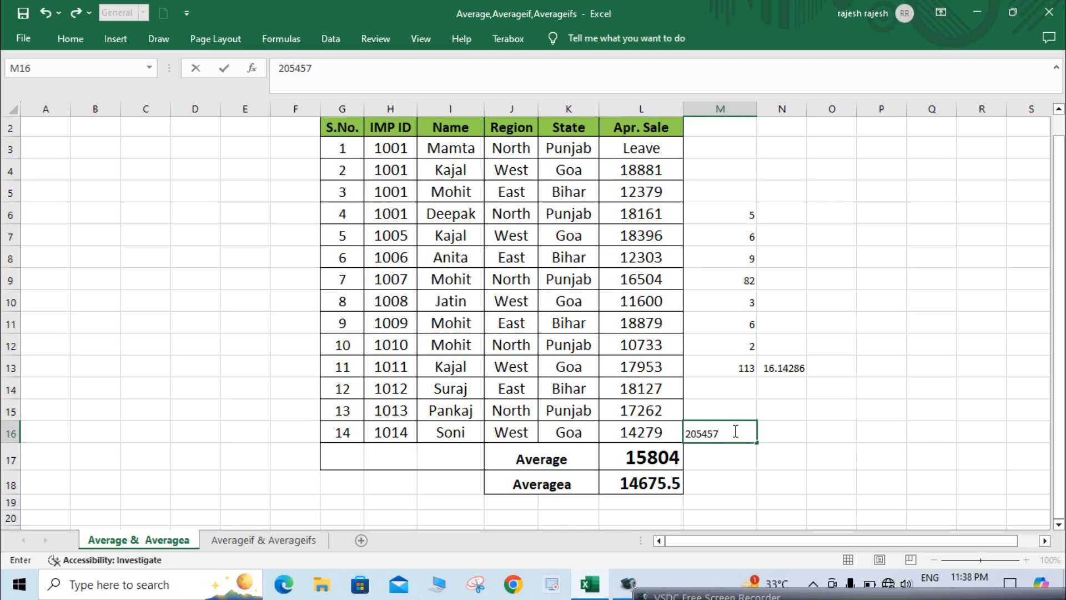
key("Return")
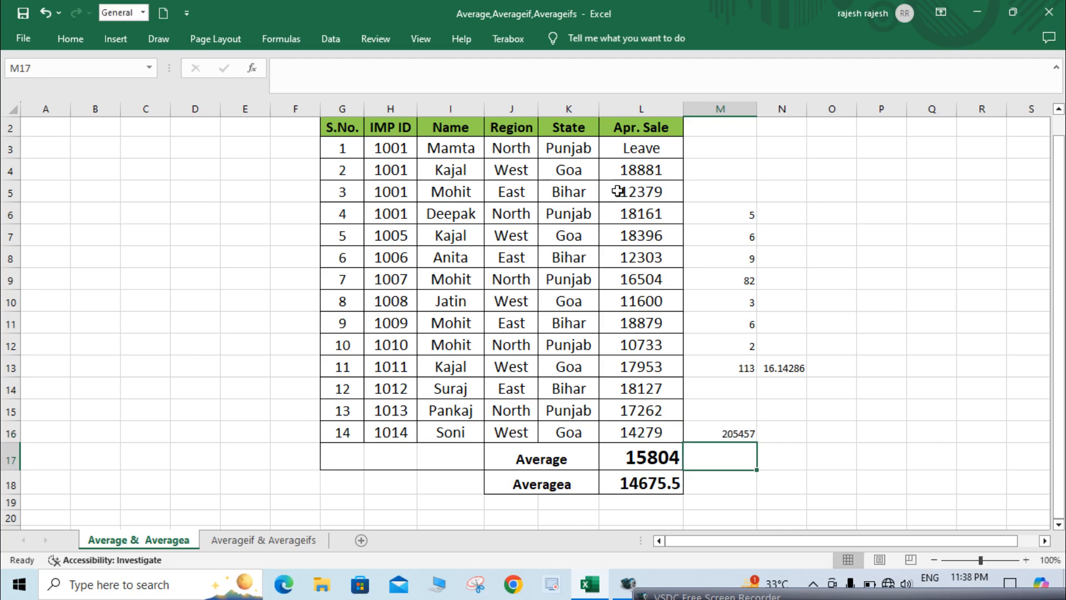
- Turn the entry in M16 into the formula =205457/14 and compare it with the AVERAGE cell L17
left_click(728, 433)
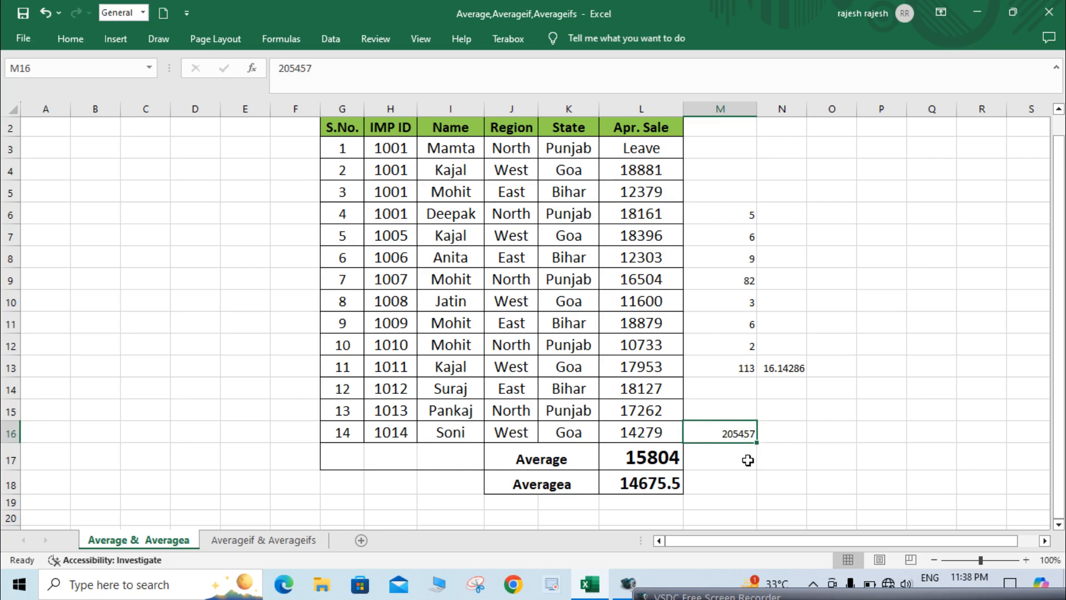
double_click(720, 433)
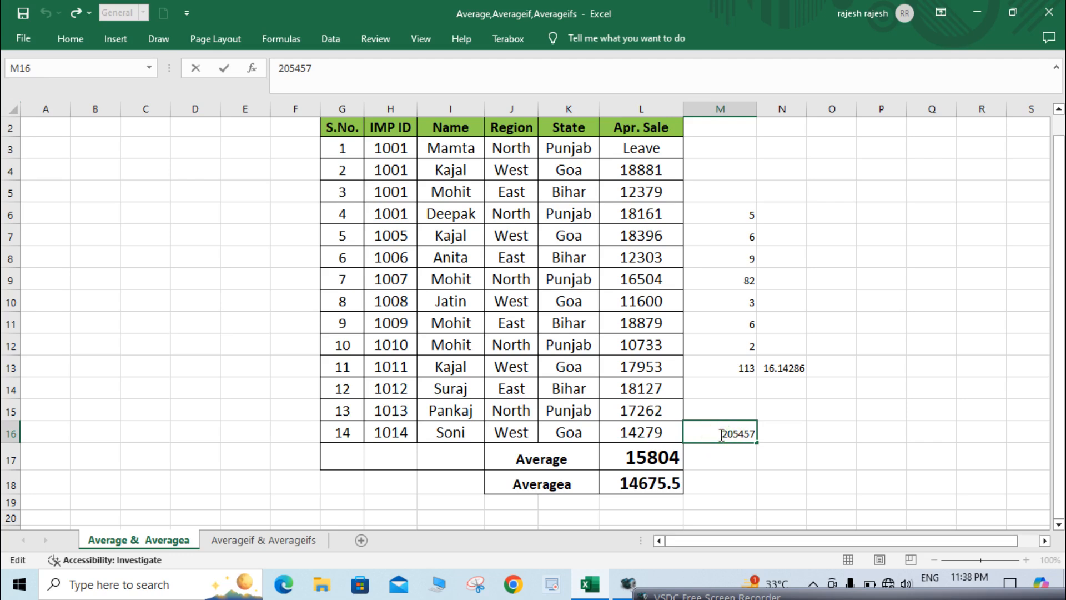
type("=")
left_click(755, 434)
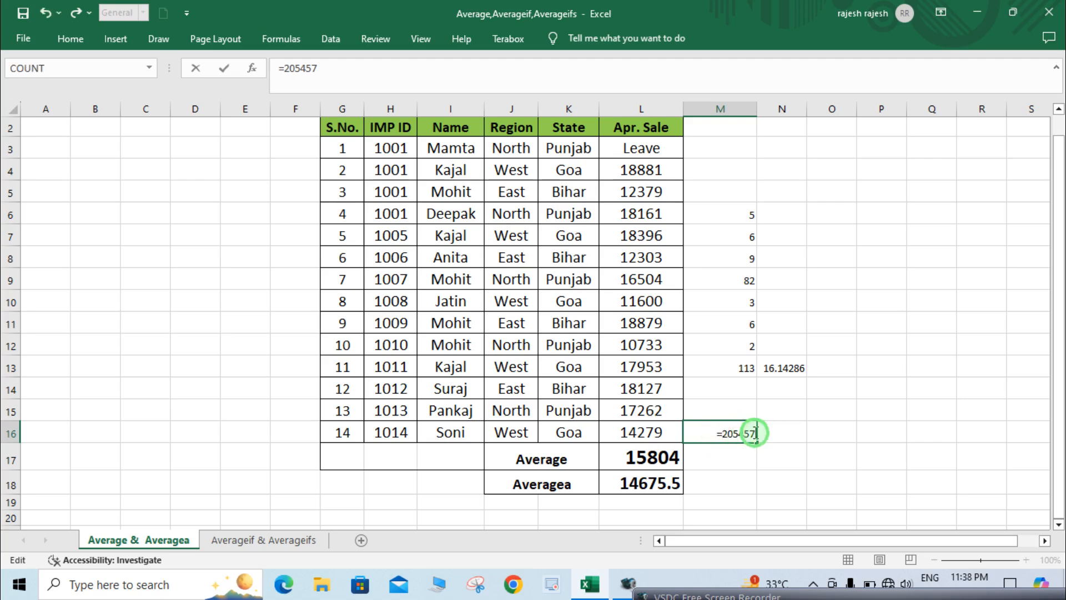
type("/14")
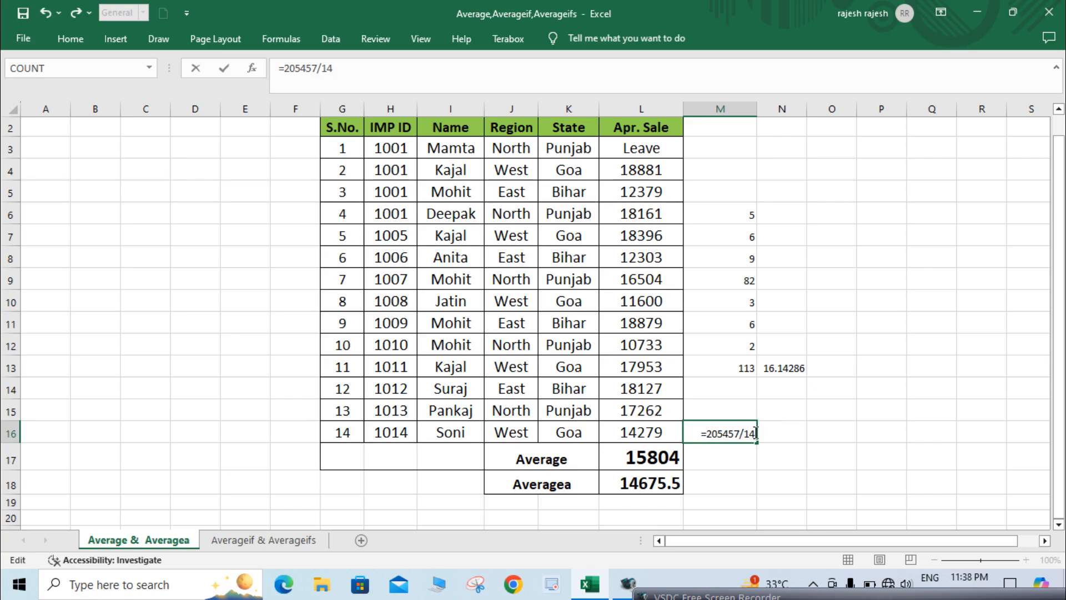
key("Return")
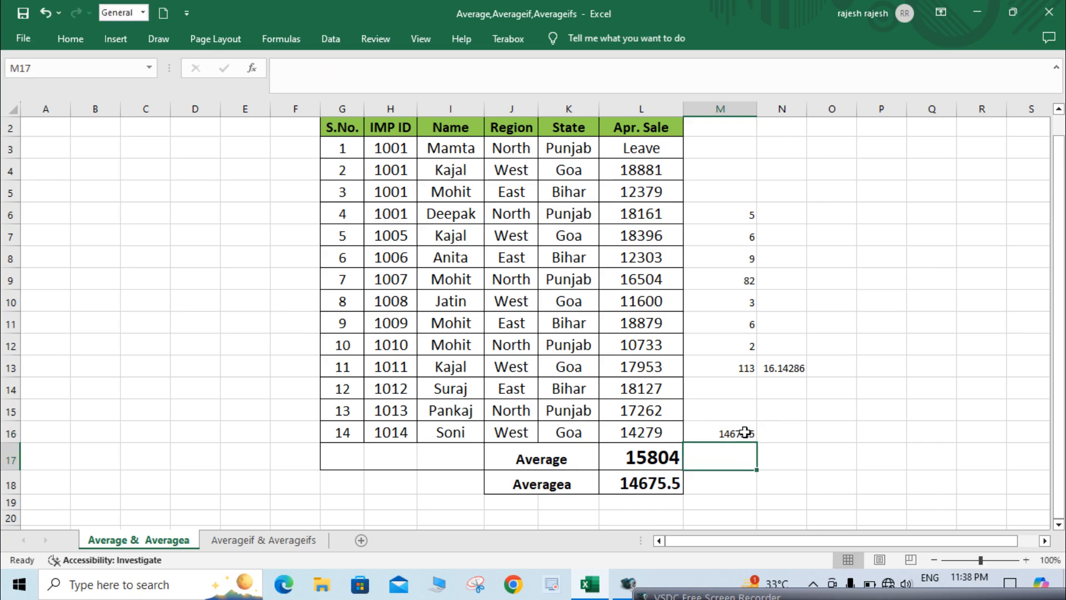
left_click(754, 432)
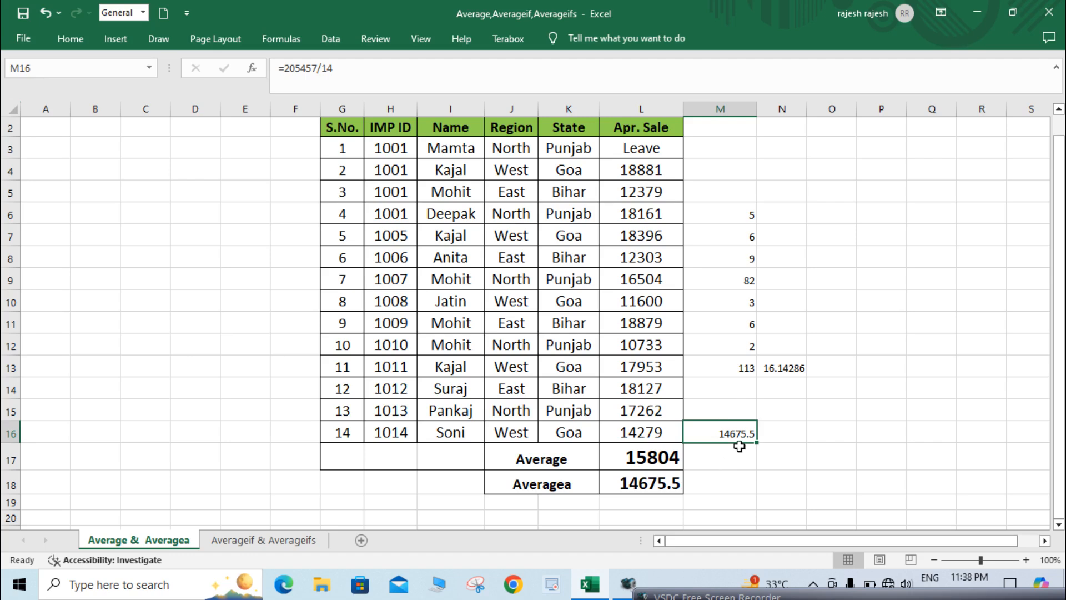
left_click(671, 455)
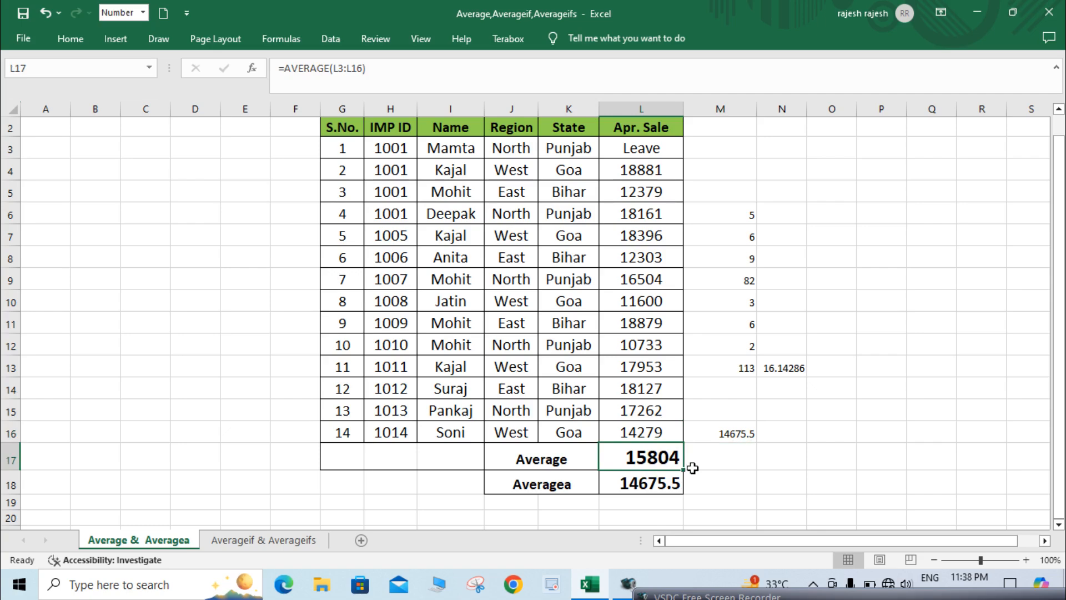
- Change the divisor in the M16 formula to 13 so that it reads =205457/13
left_click(739, 432)
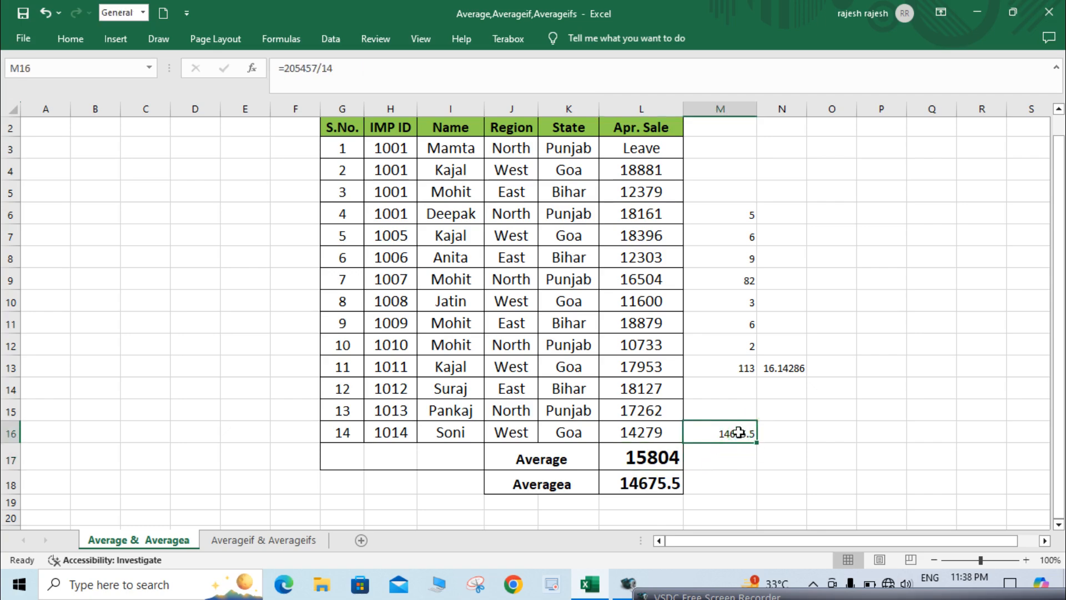
double_click(739, 432)
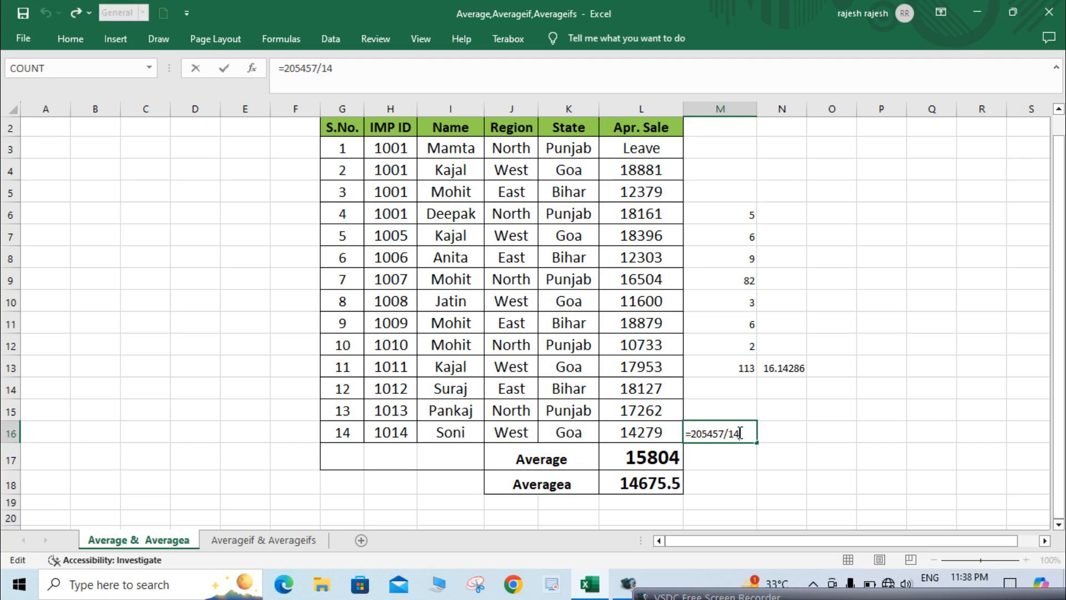
key("BackSpace")
type("3")
key("Return")
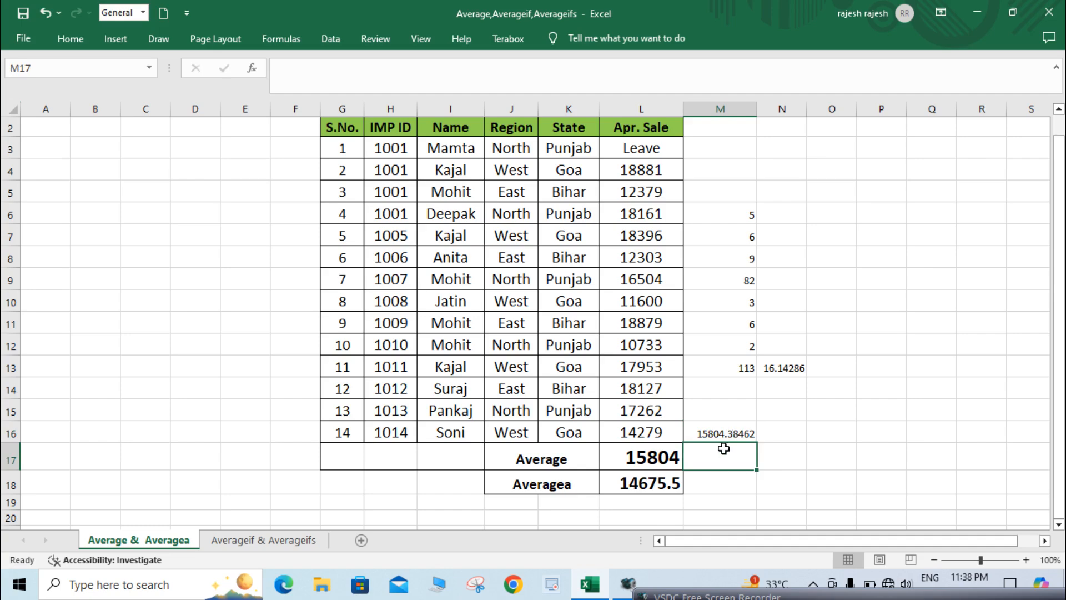
- Compare the AVERAGE formula in L17 and the AVERAGEA formula in L18 with the text entry in L3
left_click(660, 453)
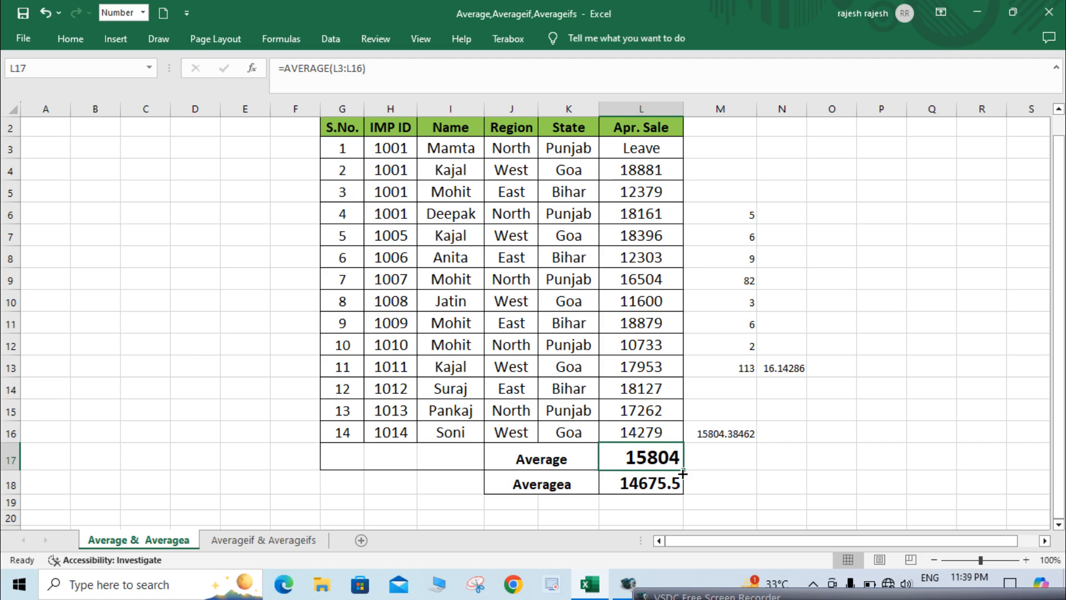
left_click(664, 152)
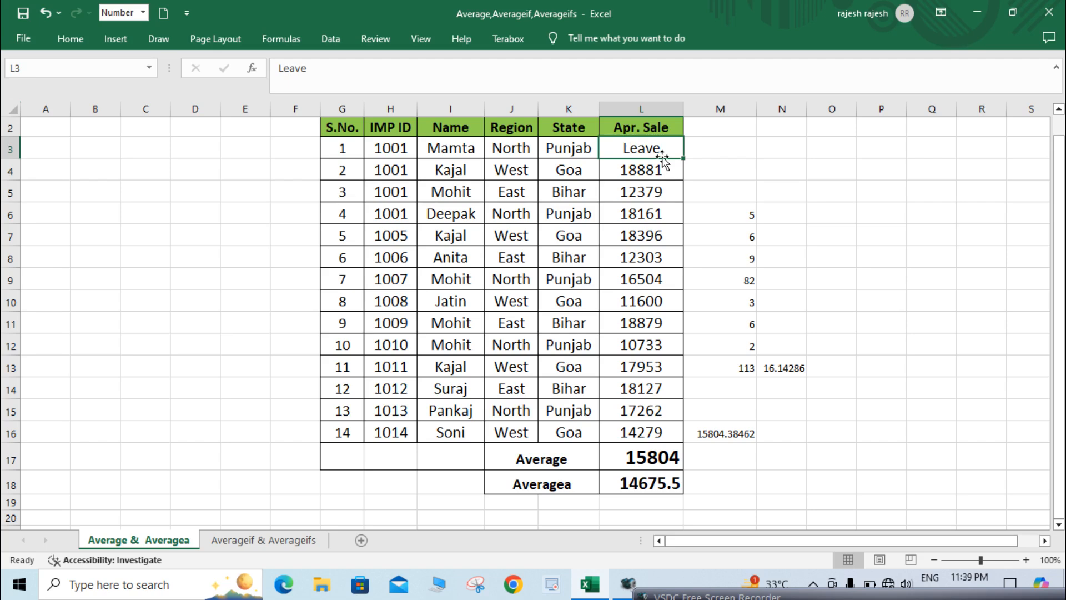
left_click(638, 484)
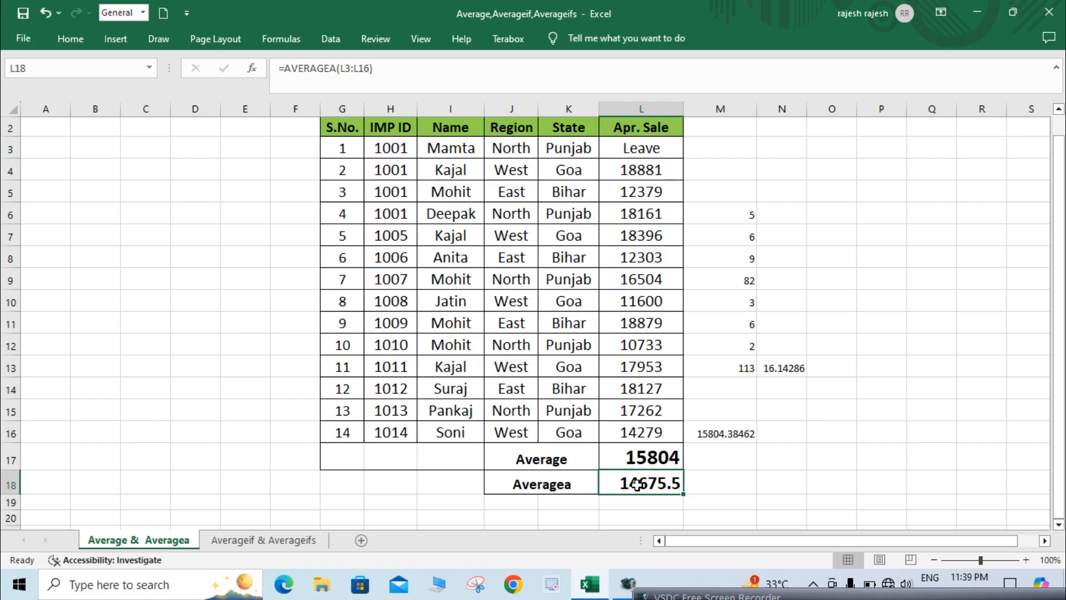
left_click(658, 156)
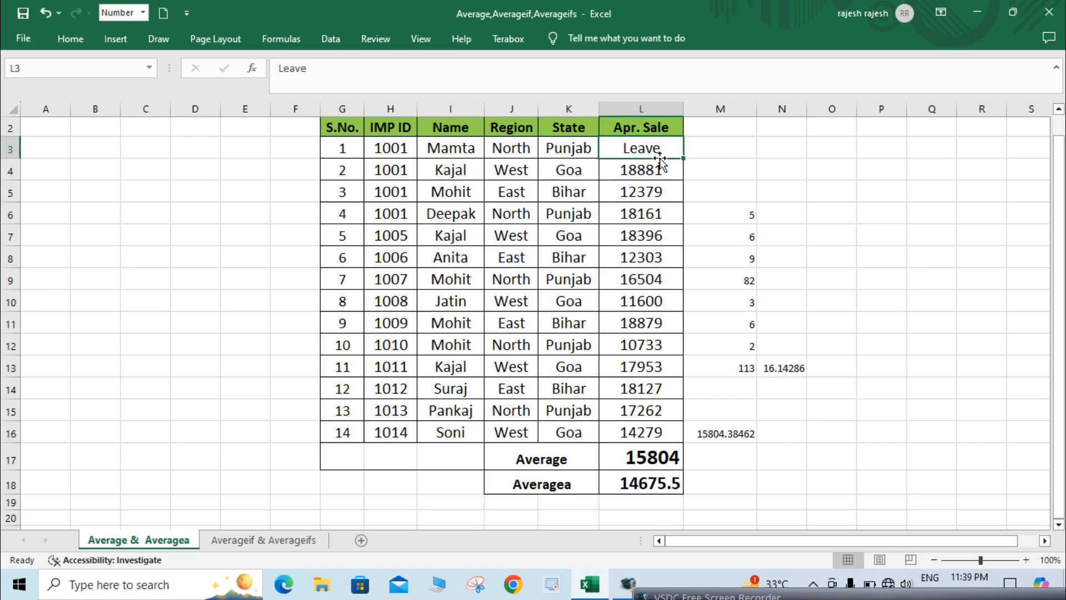
left_click(664, 171)
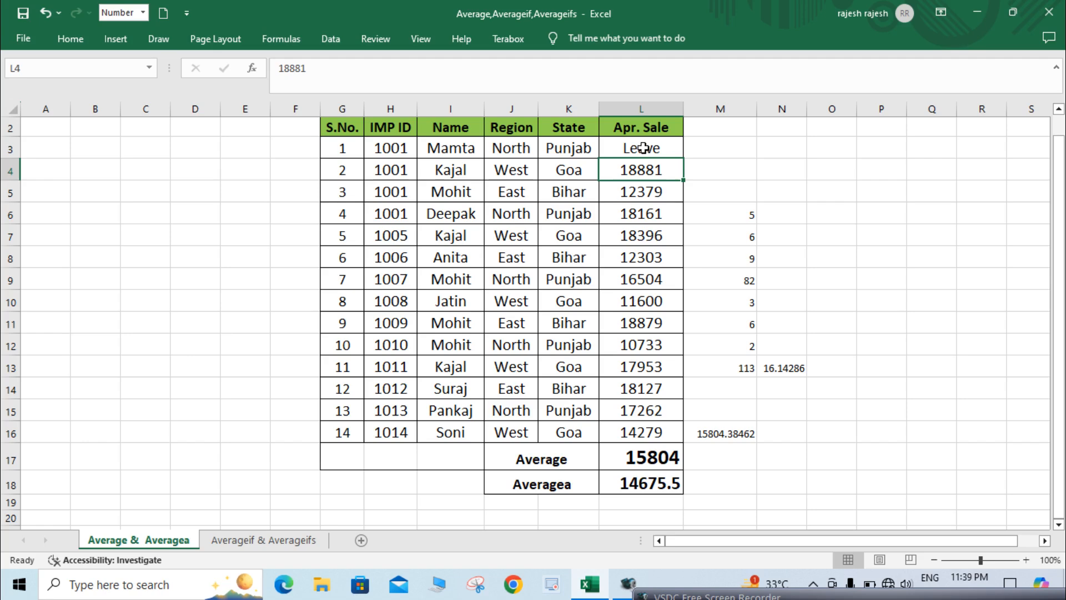
left_click(643, 148)
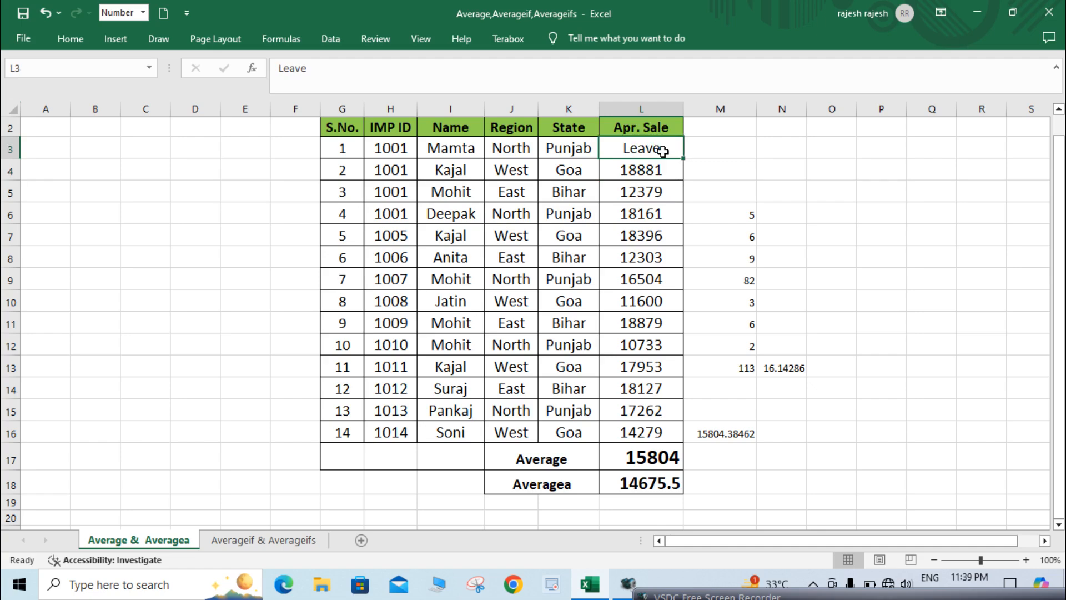
- Review the text entry in L3 and a numeric sale in L5 against the AVERAGEA formula in L18
left_click(646, 192)
left_click(651, 146)
left_click(649, 485)
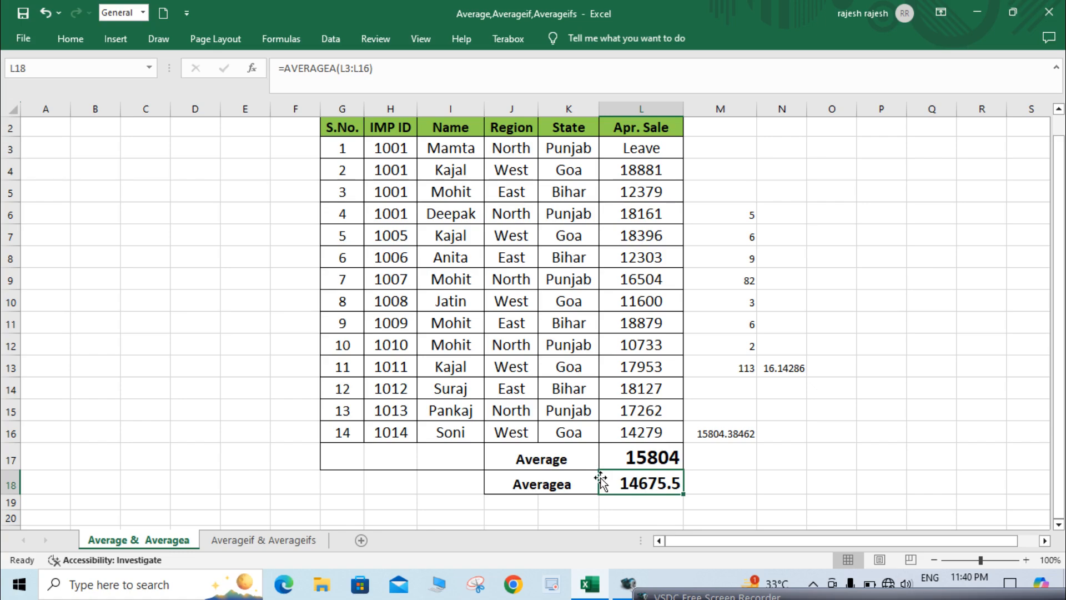
- Switch to the Averageif & Averageifs sheet and review the name and region criteria in L4 and M4
left_click(267, 547)
left_click(494, 178)
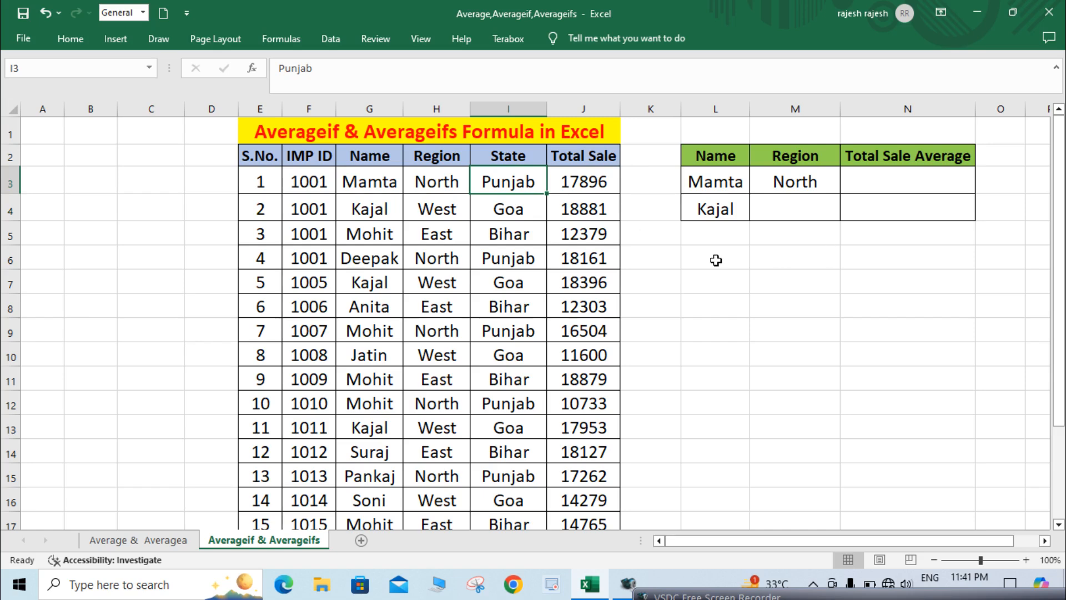
left_click(769, 208)
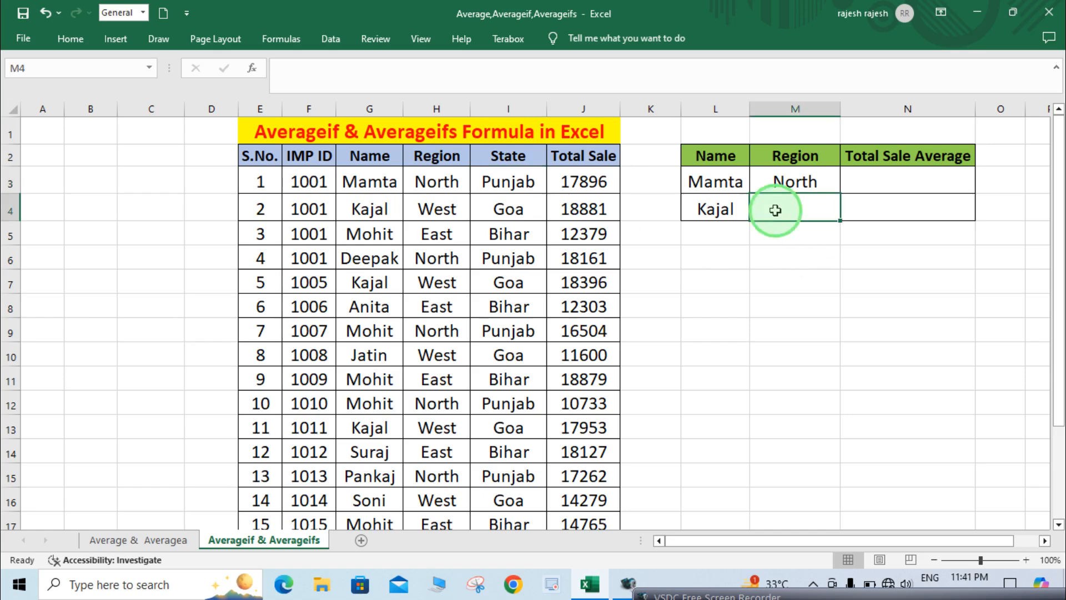
left_click(729, 213)
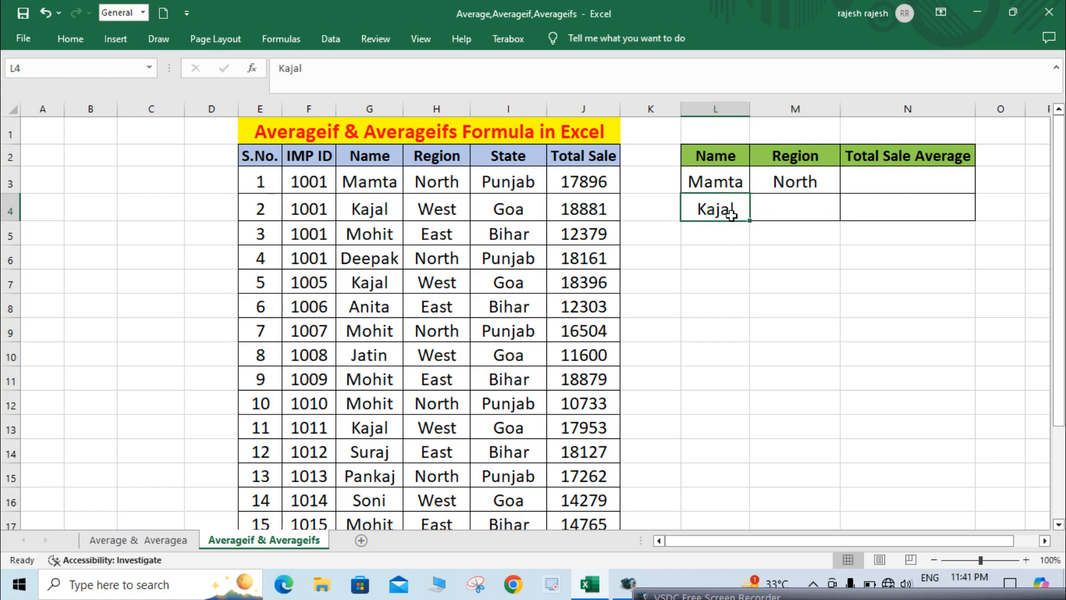
- Start an AVERAGEIF formula in N4 with the Name column $G$3:$G$22 as the absolute criteria range
left_click(893, 215)
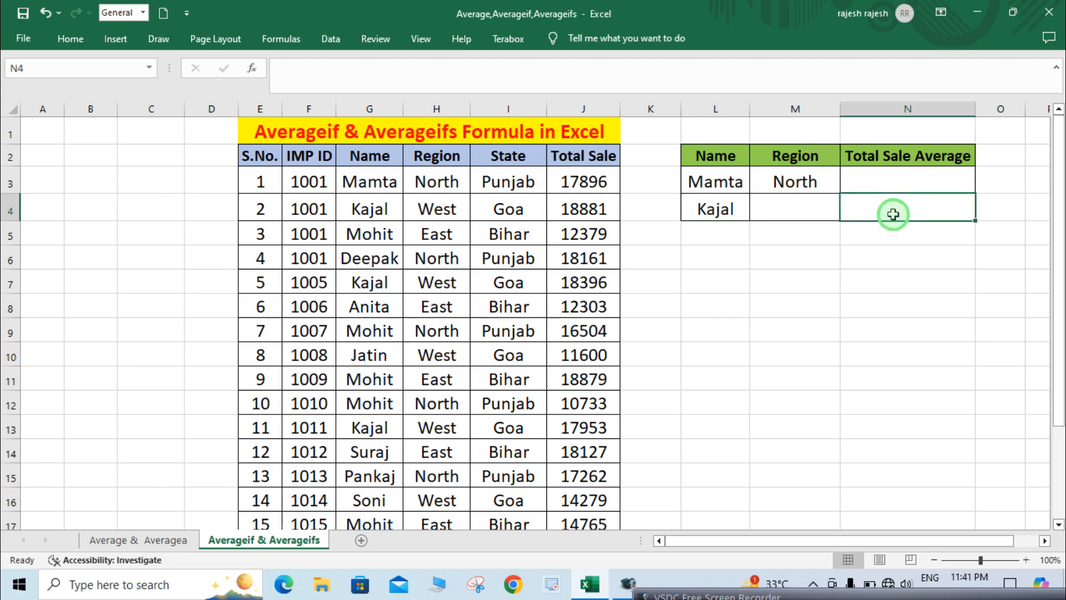
type("=")
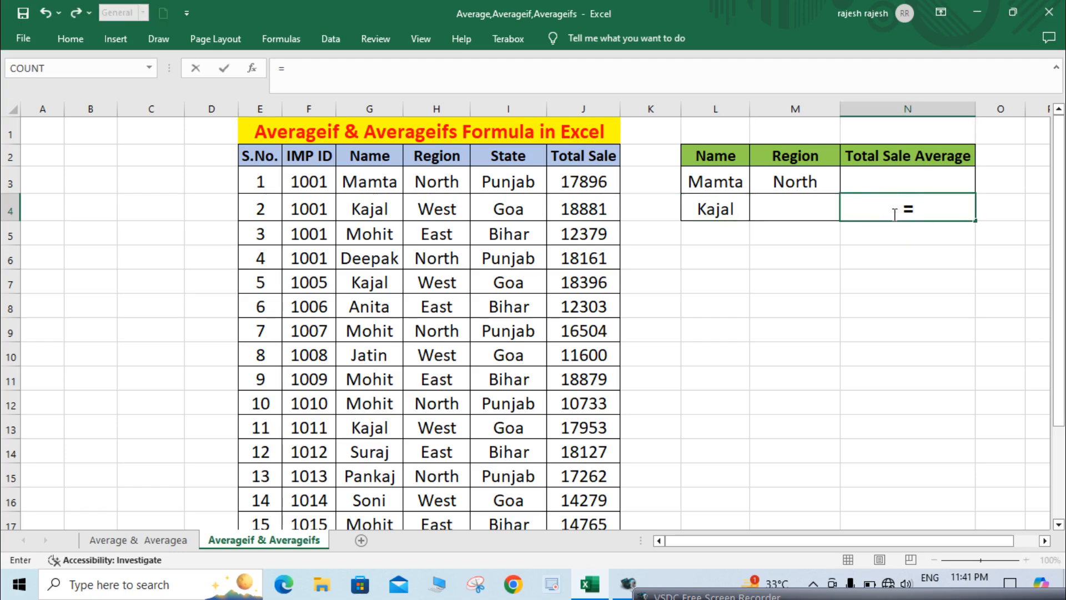
type("aver")
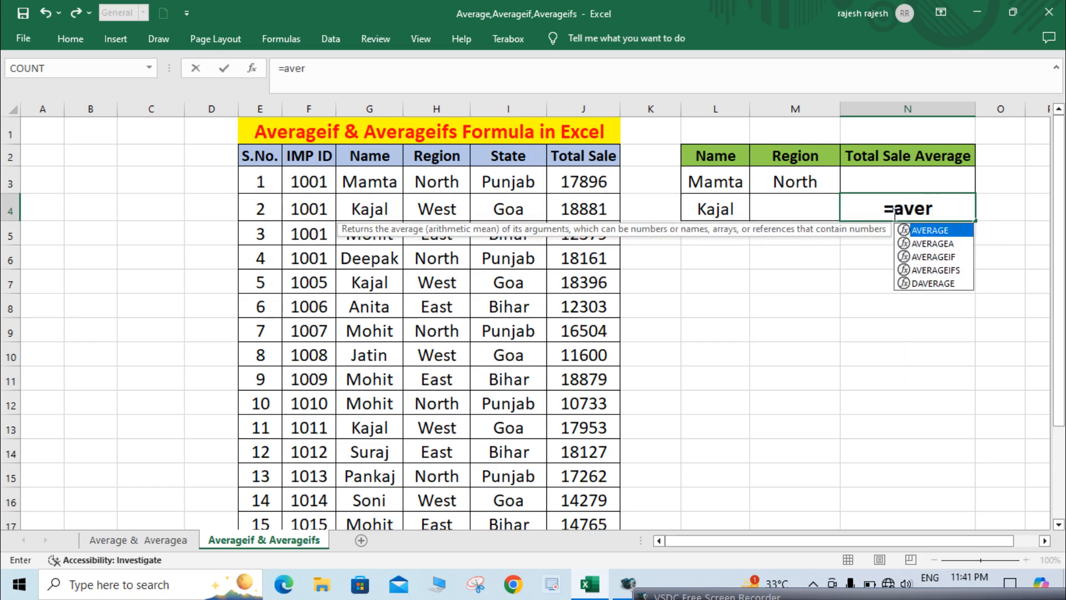
type("ageif")
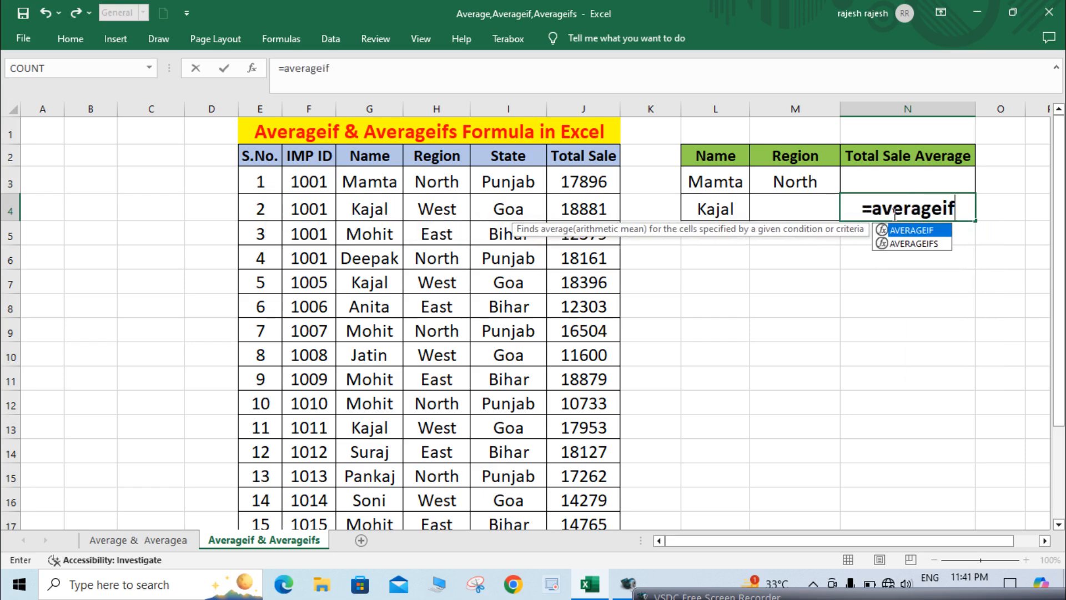
key("Tab")
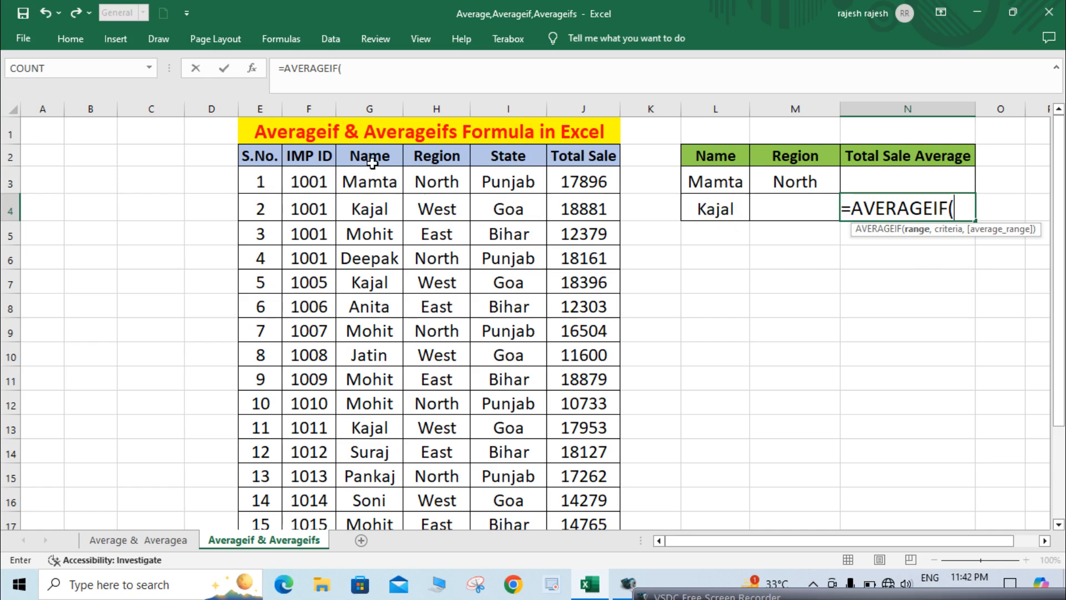
left_click(370, 186)
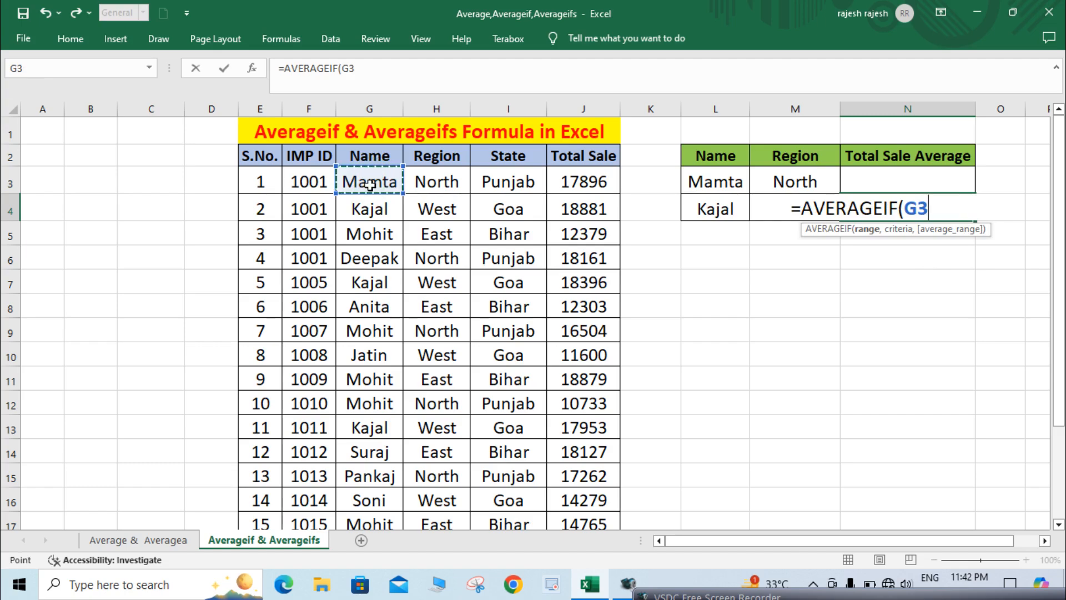
key("ctrl+shift+Down")
scroll(370, 185, "up", 2)
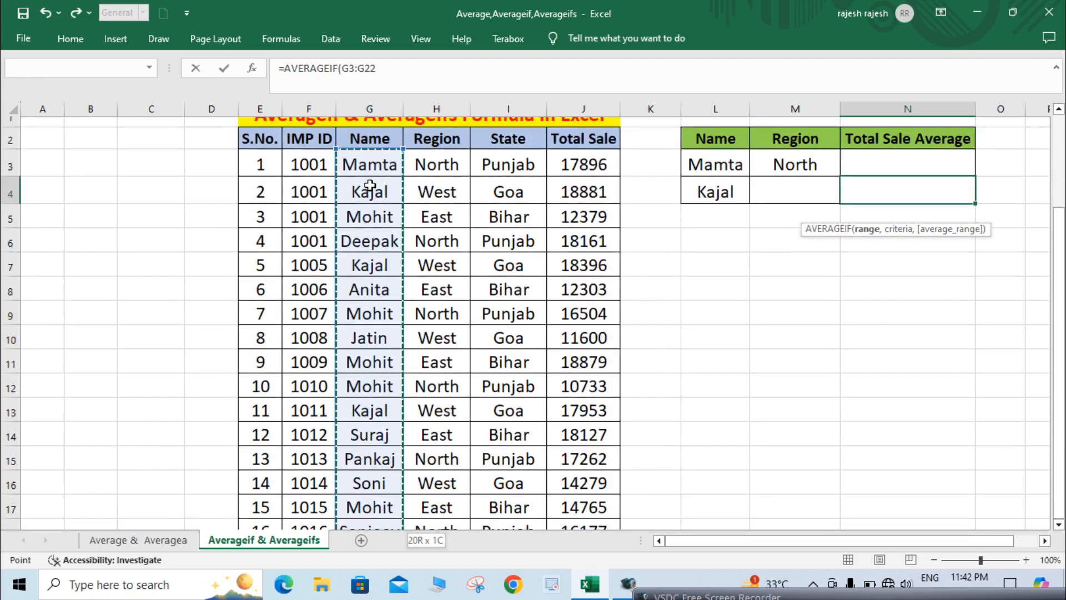
key("F4")
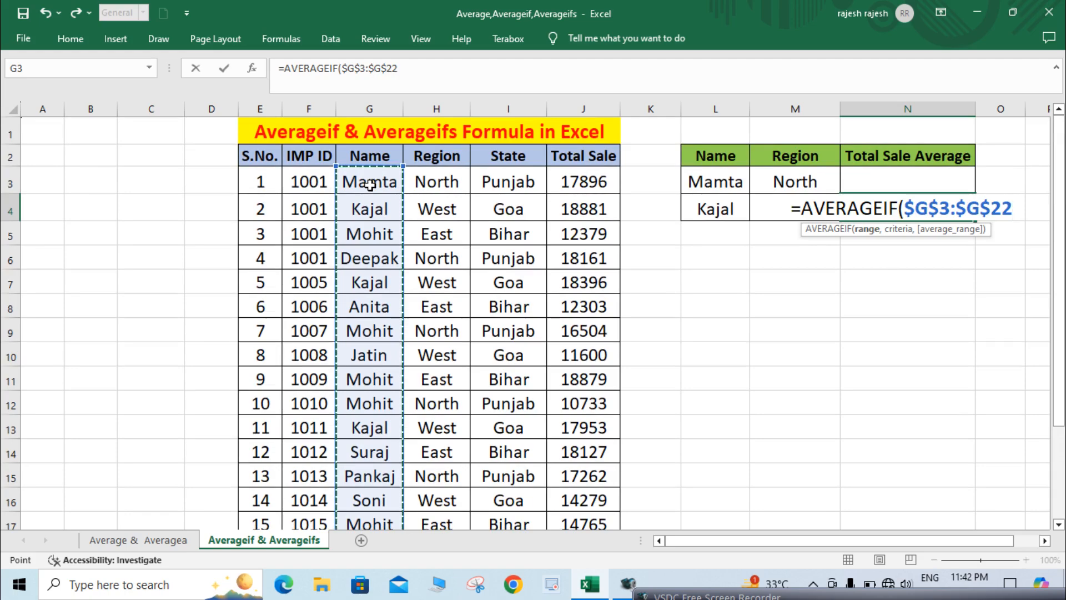
type(",")
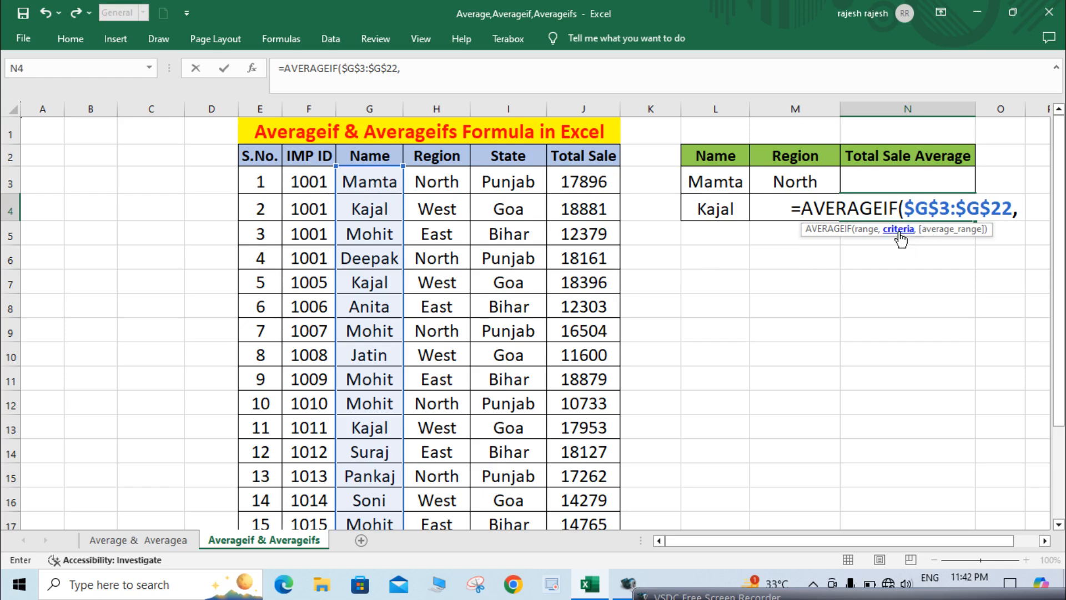
- Set the AVERAGEIF criteria to the name in L4 as the absolute reference $L$4
left_click(720, 209)
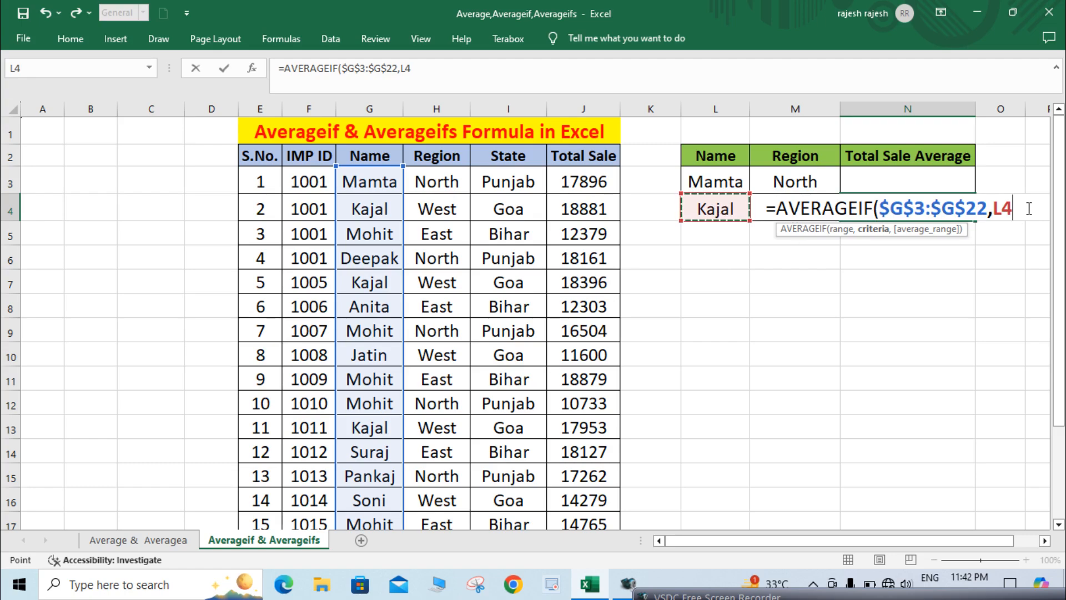
key("F4")
type(",")
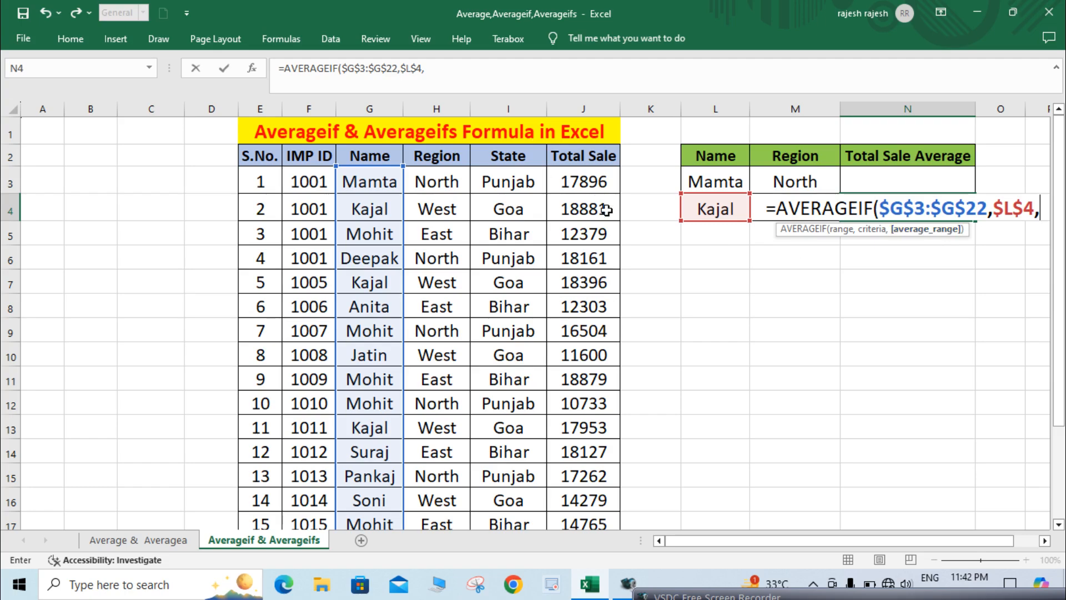
- Complete the N4 formula with the Total Sale column as average range, giving =AVERAGEIF($G$3:$G$22,$L$4,$J$3:$J$22)
left_click(592, 186)
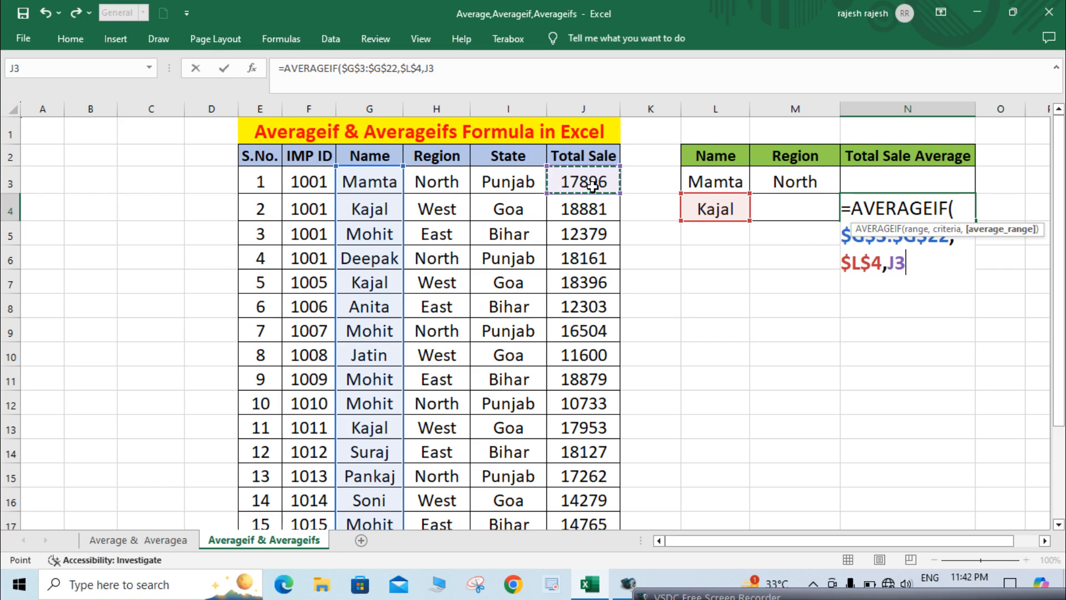
key("shift+Down")
key("shift+Down")
key("shift+Down")
key("shift+Down")
key("shift+Down")
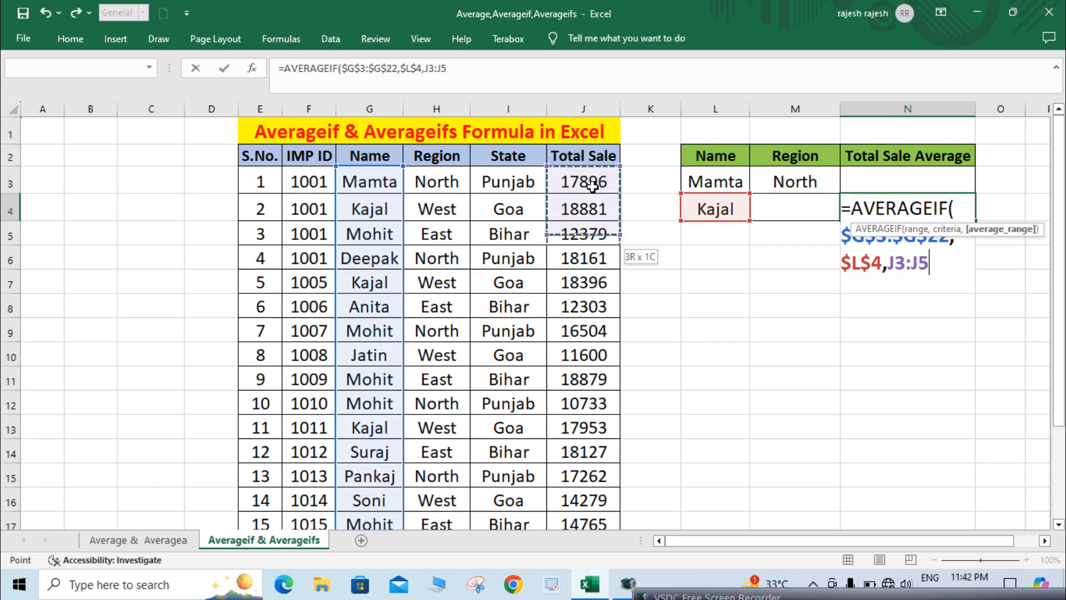
key("shift+Down")
key("shift+Down")
key("shift+Down")
key("shift+Down")
key("shift+Down")
key("shift+Down")
key("shift+Down")
key("shift+Down")
key("shift+Down")
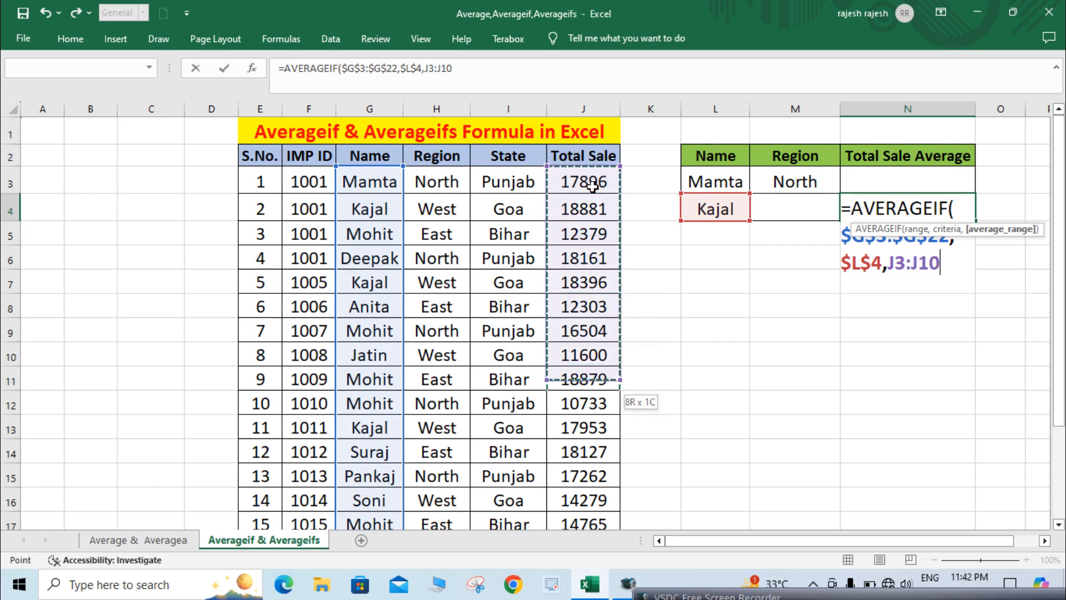
key("shift+Down")
key("shift+Down")
key("shift+Down")
key("shift+Down")
key("shift+Down")
key("shift+Down")
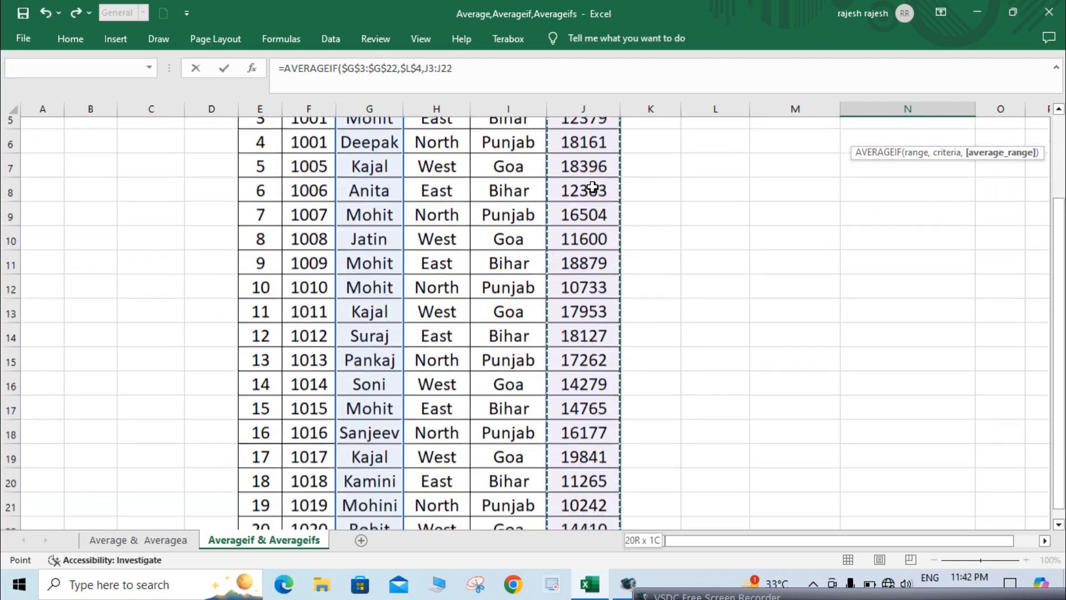
key("shift+Up")
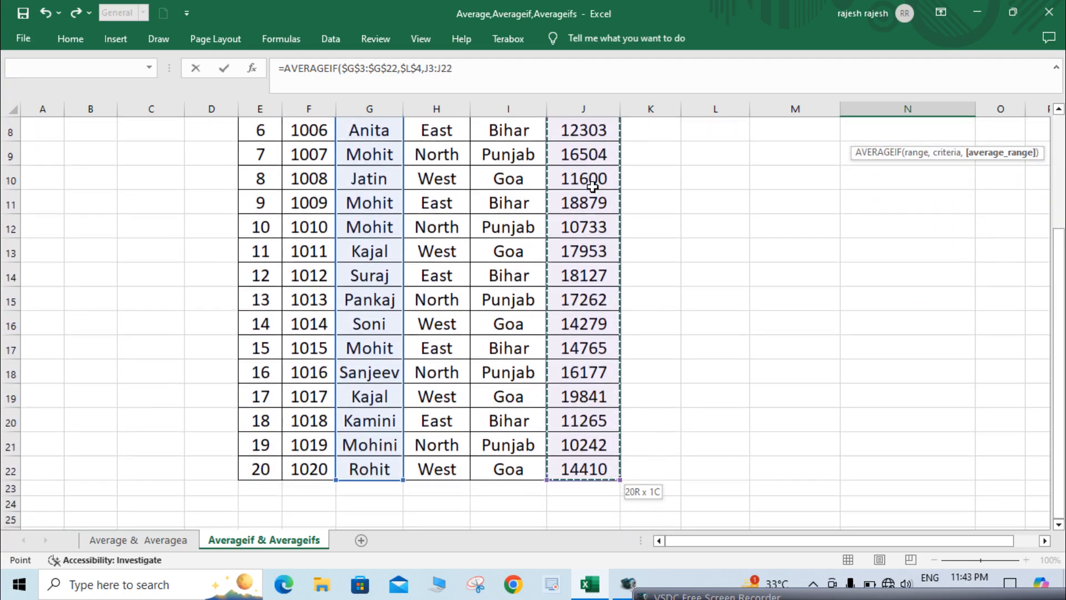
scroll(592, 186, "up", 3)
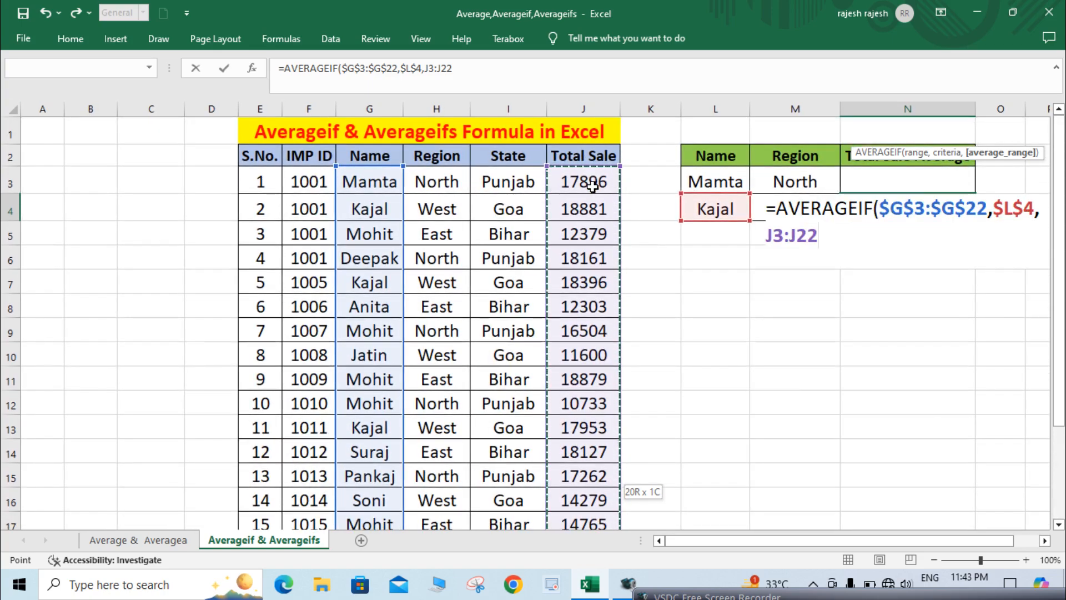
key("F4")
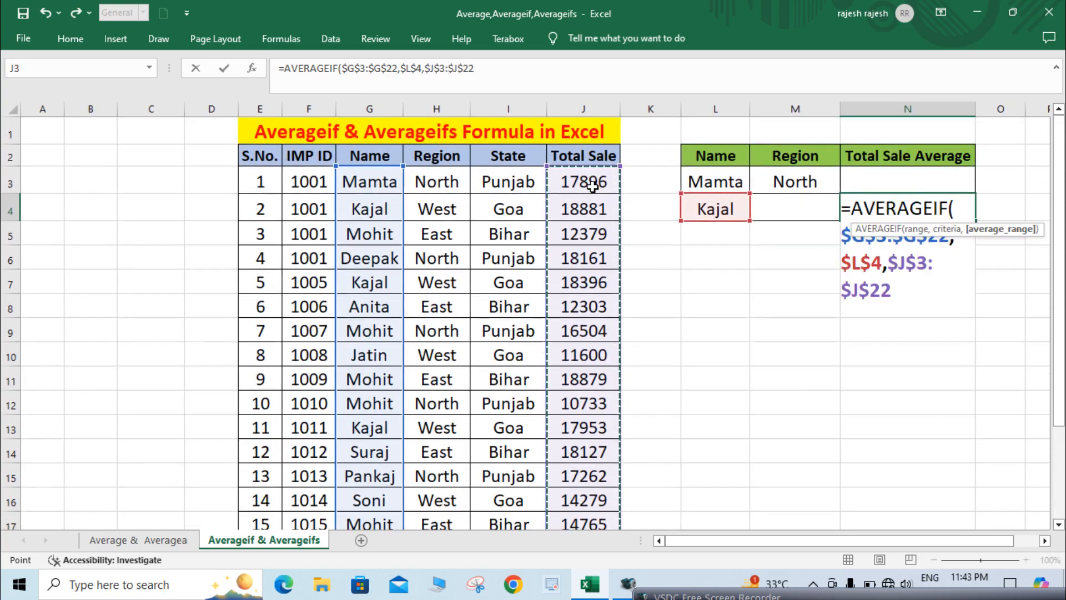
type(")")
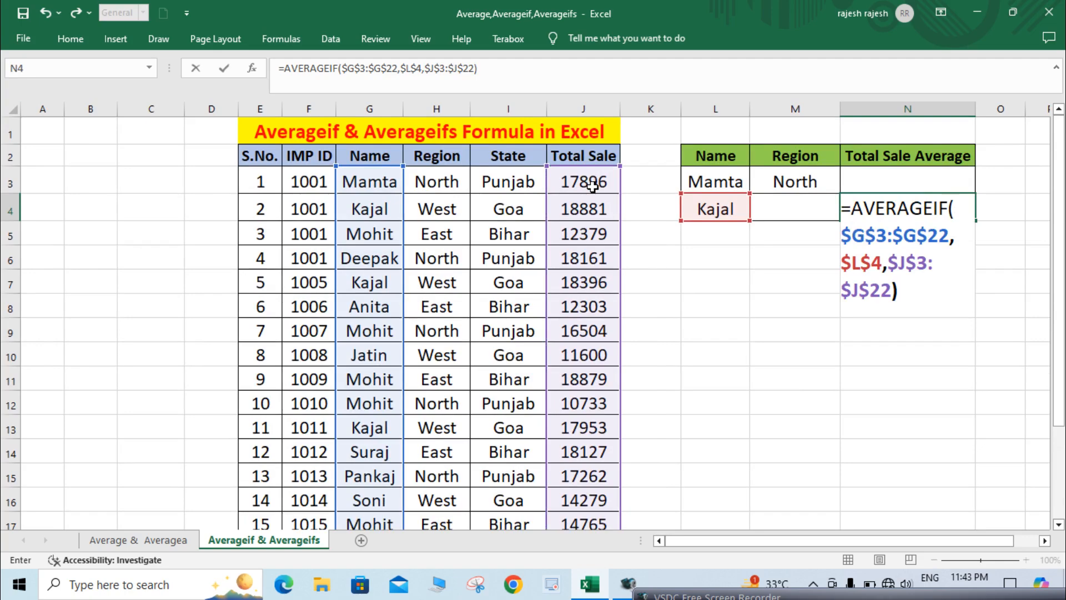
key("Return")
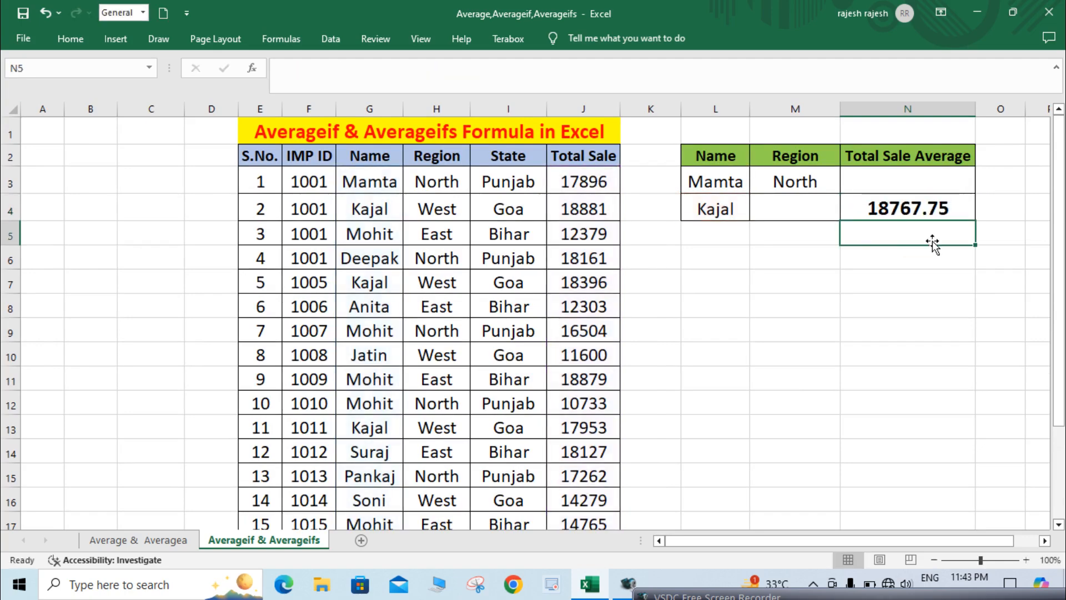
- Check the AVERAGEIF formula in N4 and locate every row in the Name column that matches the name in L4
left_click(910, 214)
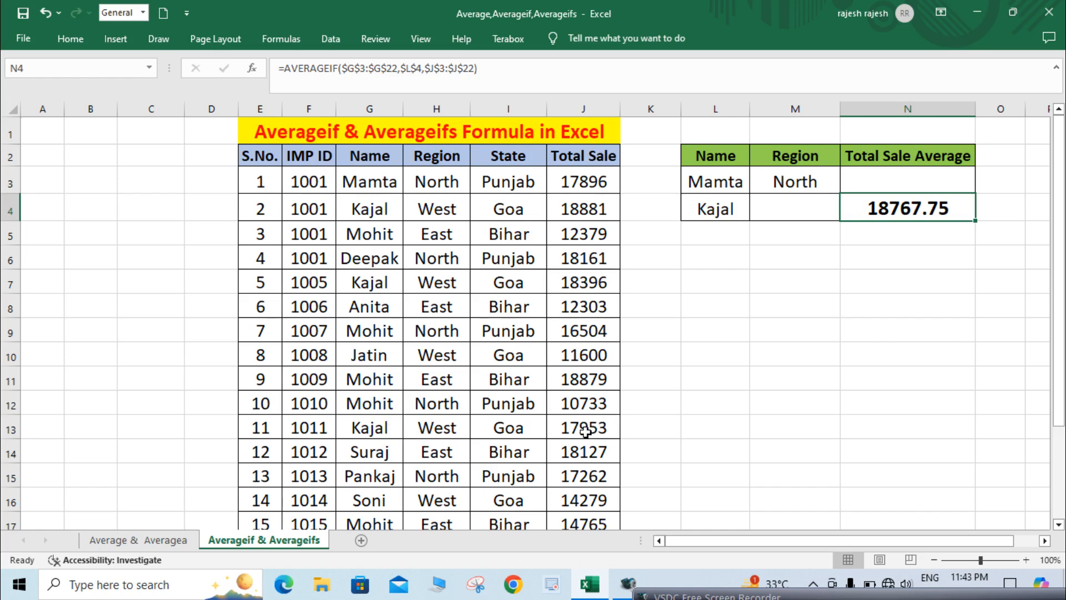
left_click(389, 217)
left_click(375, 282)
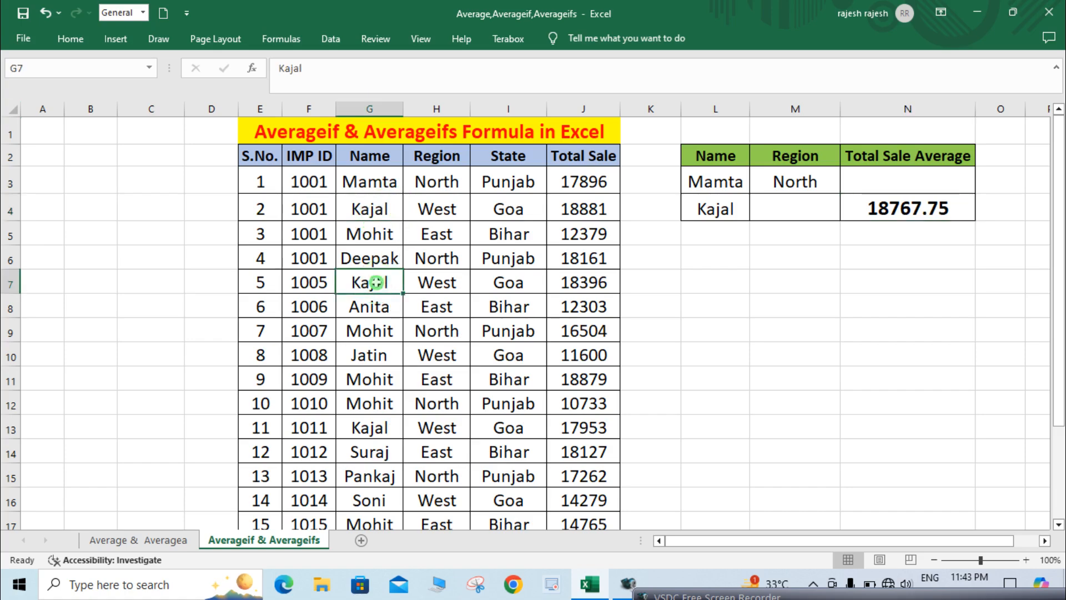
left_click(369, 427)
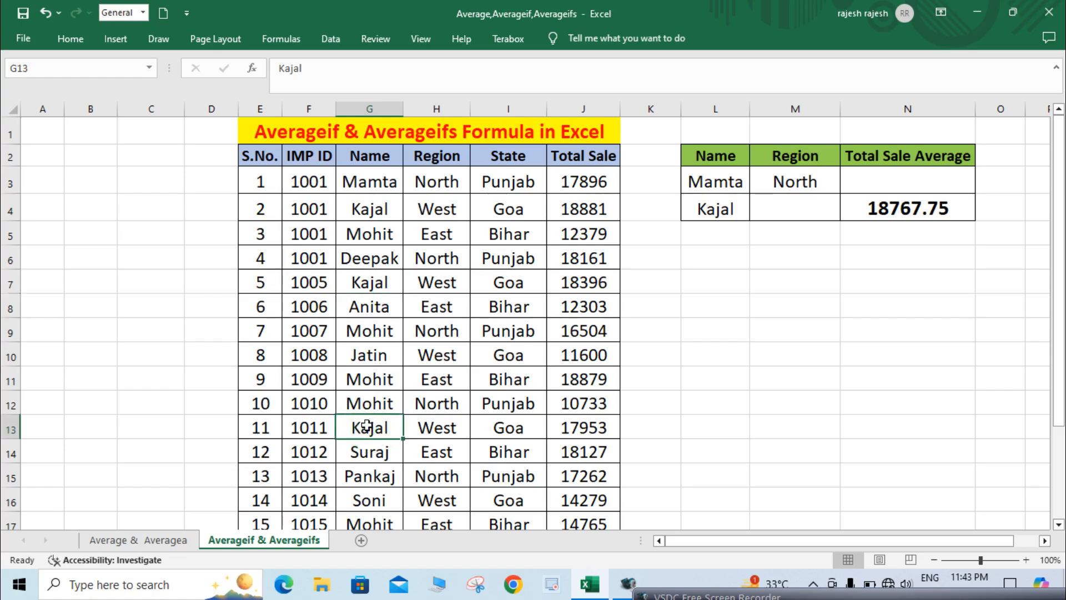
scroll(367, 424, "down", 1)
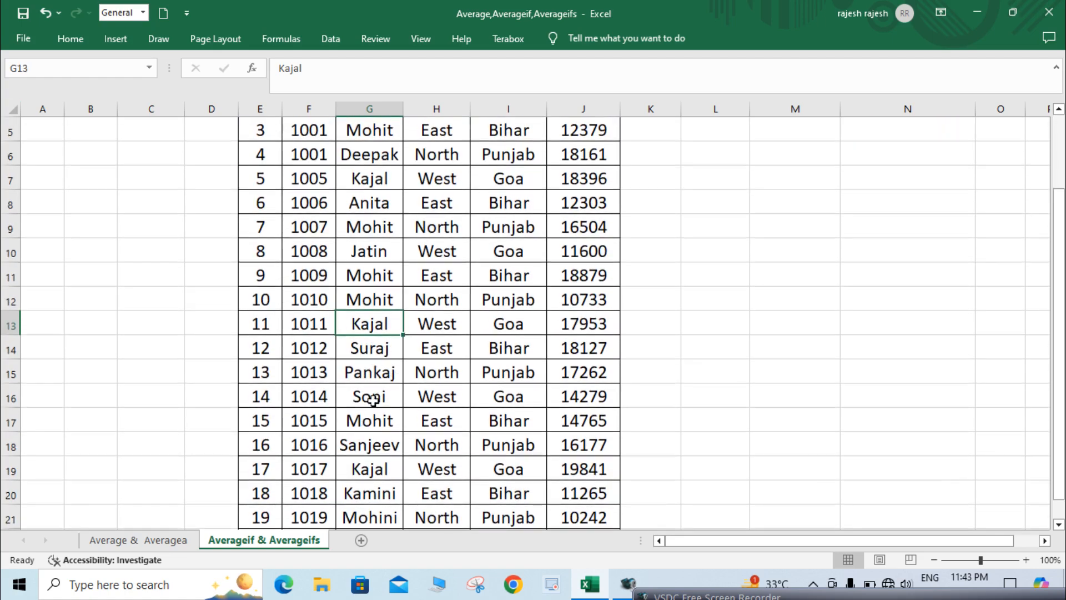
left_click(372, 466)
scroll(371, 464, "down", 3)
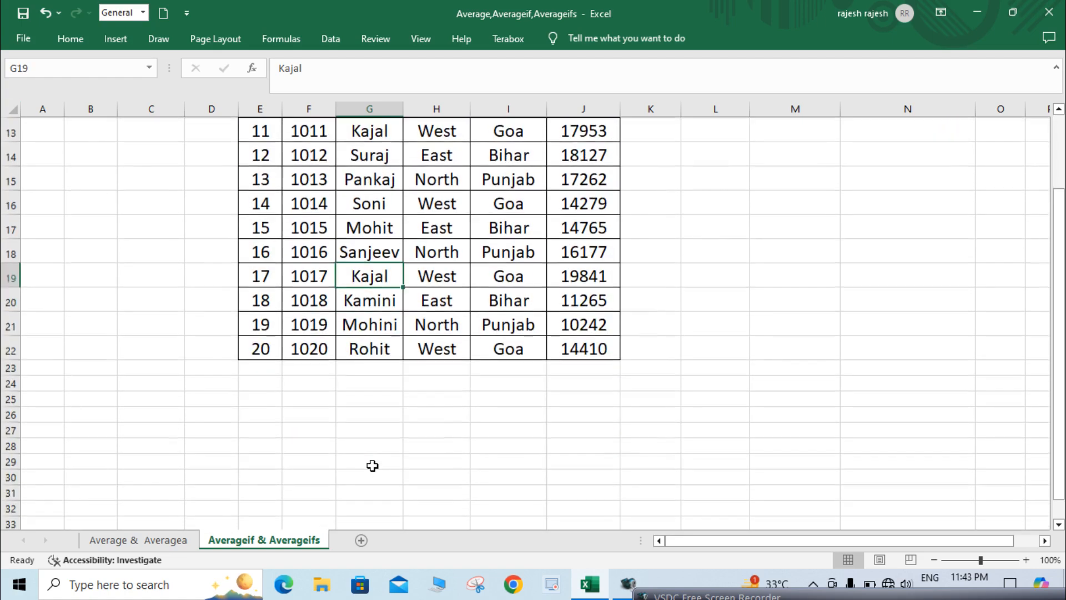
scroll(372, 465, "up", 4)
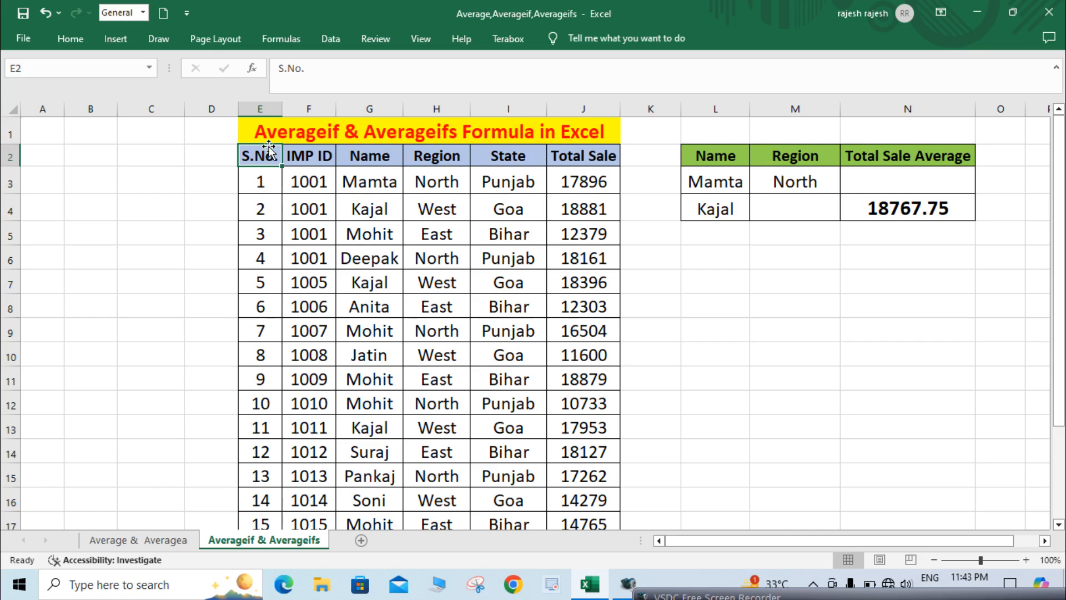
- Add filters to the table's header row E2:J2
key("shift+Right")
key("shift+Right")
key("shift+Right")
key("shift+Right")
key("shift+Right")
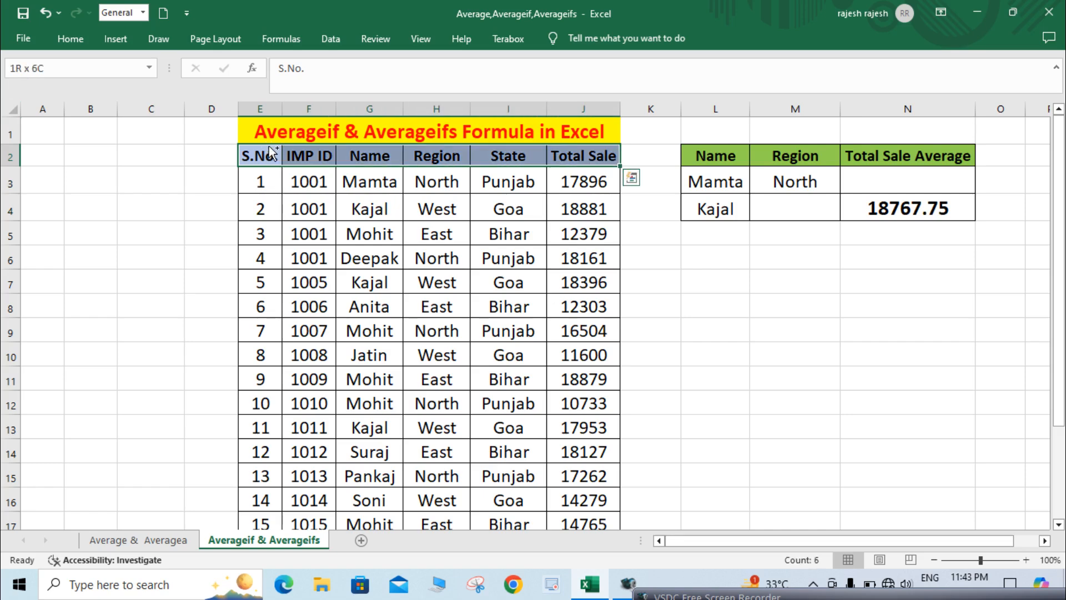
key("ctrl+shift+l")
- Filter the Name column to show only the rows matching the name in L4
left_click(397, 158)
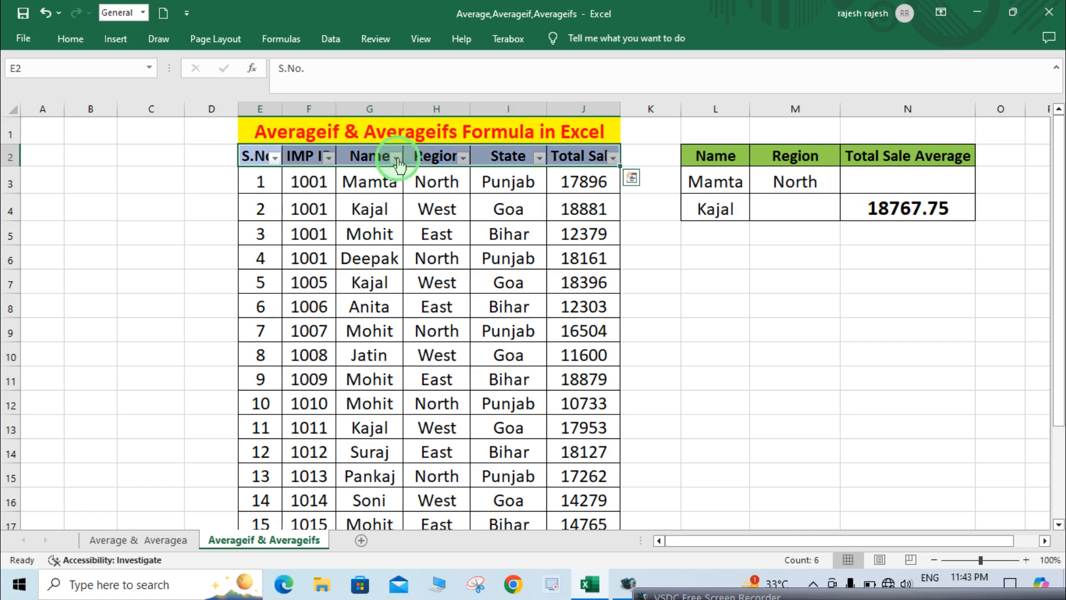
left_click(266, 333)
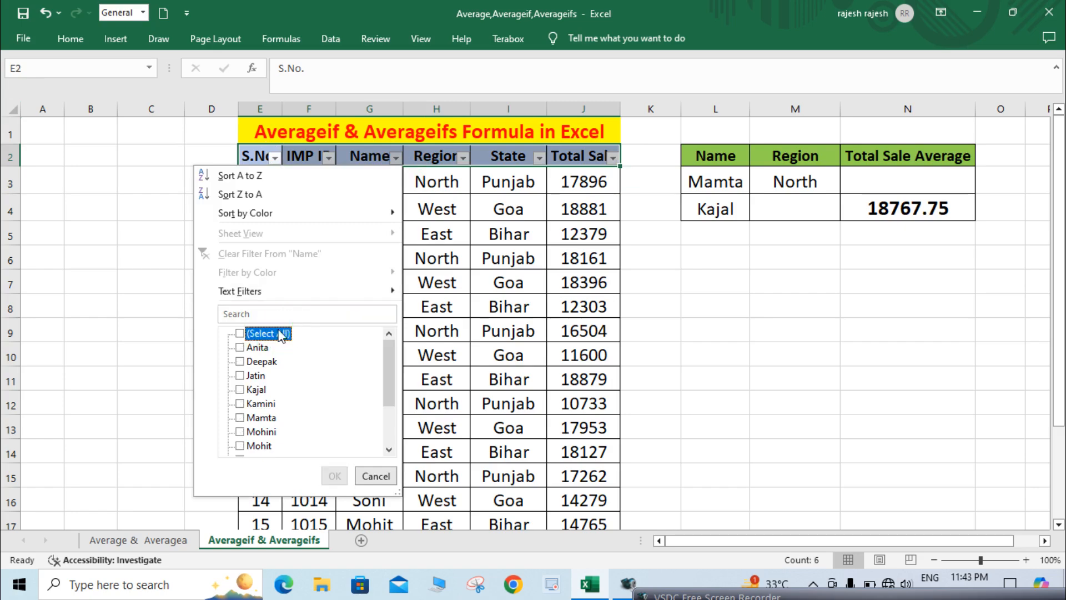
left_click(305, 313)
type("kaja")
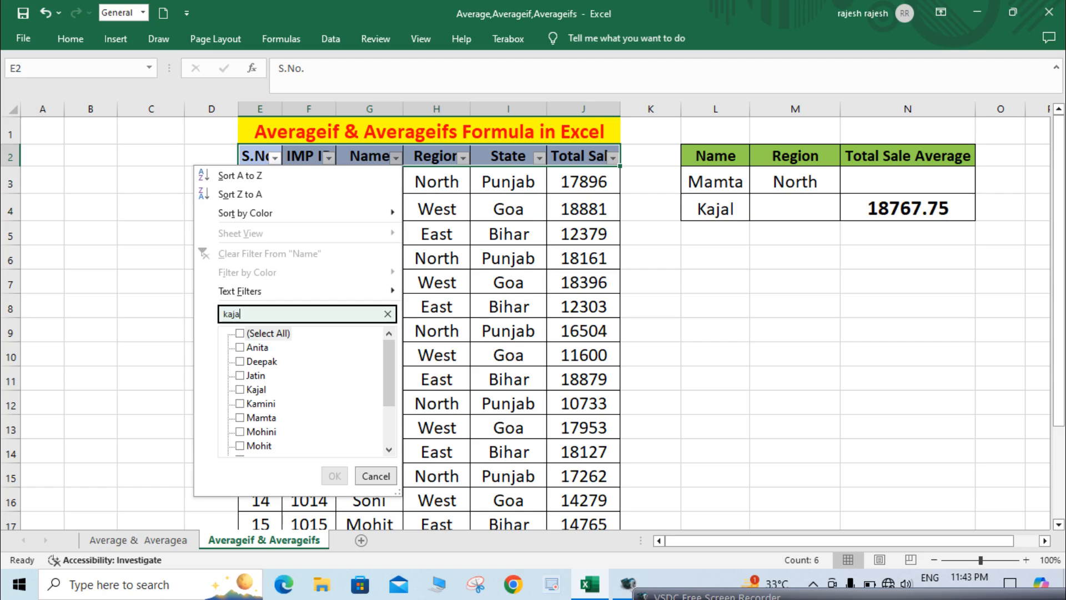
key("Return")
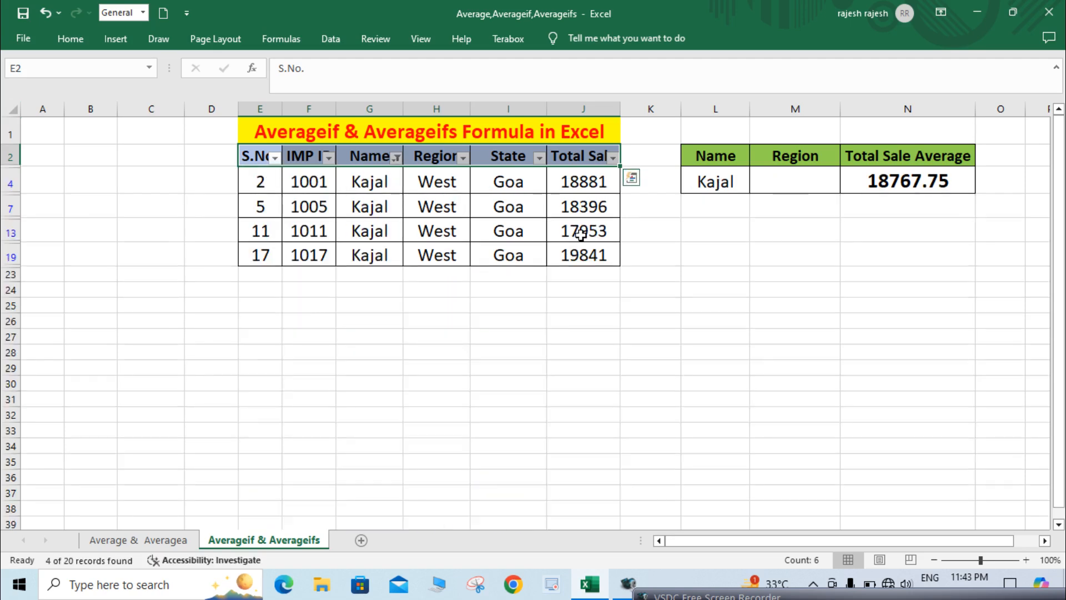
- Select the filtered Total Sale values to compare their average with N4, and remove the filters from the table
left_click(598, 183)
key("ctrl+shift+Down")
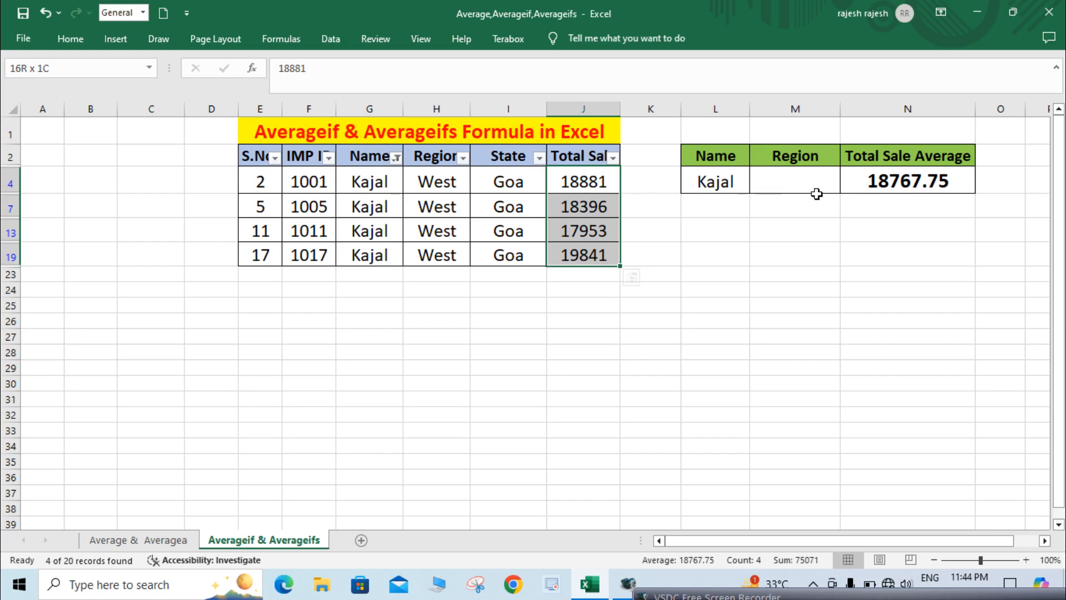
key("ctrl+shift+l")
- Review the name and region criteria in L3 and M3, and start an AVERAGEIFS formula in N3
left_click(788, 178)
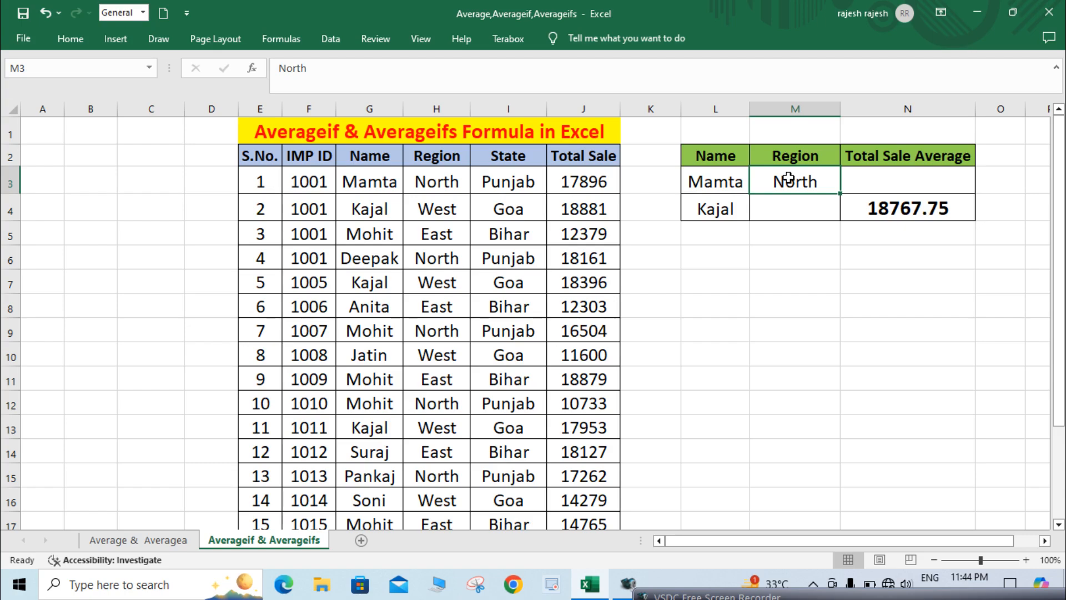
left_click(723, 192)
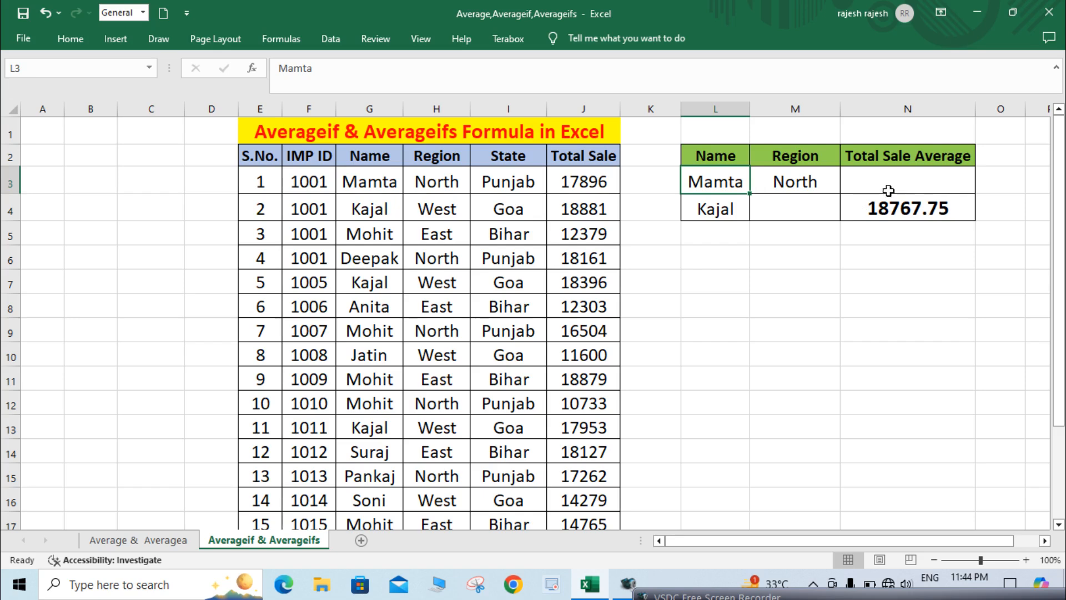
left_click(896, 184)
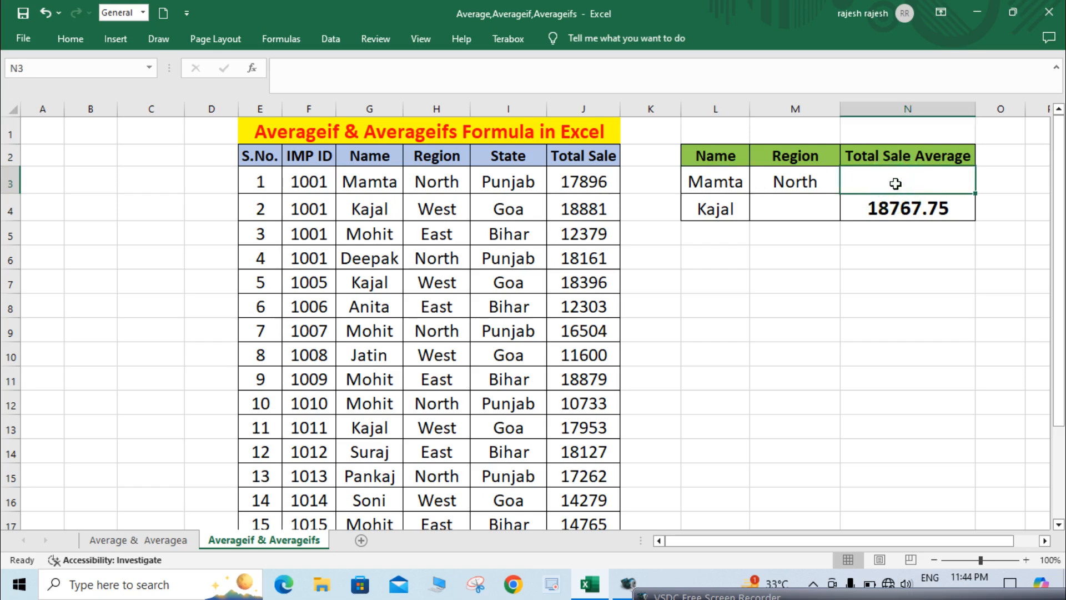
type("=")
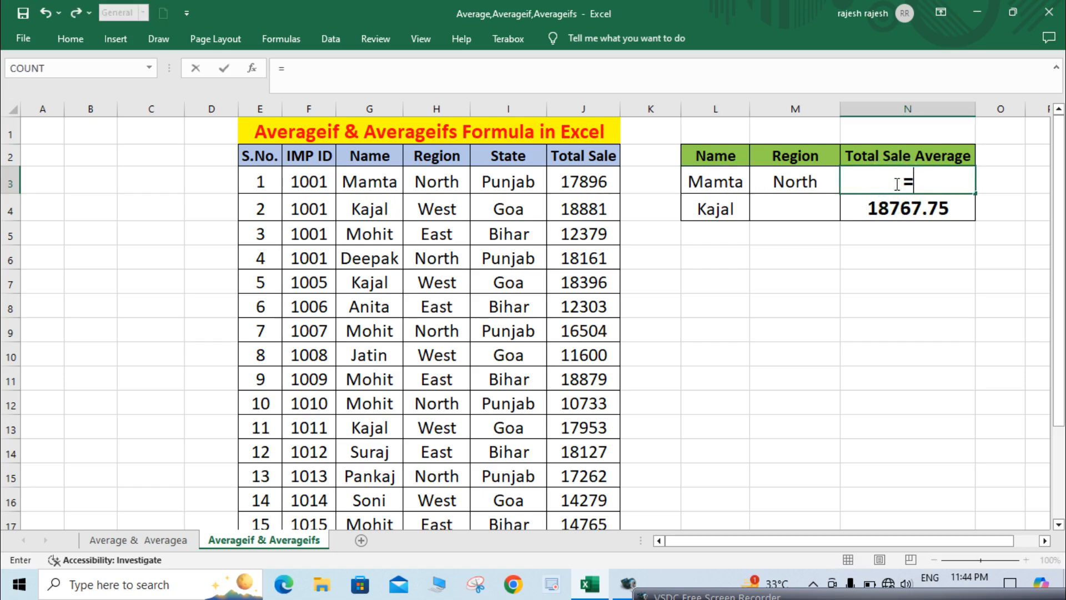
type("average")
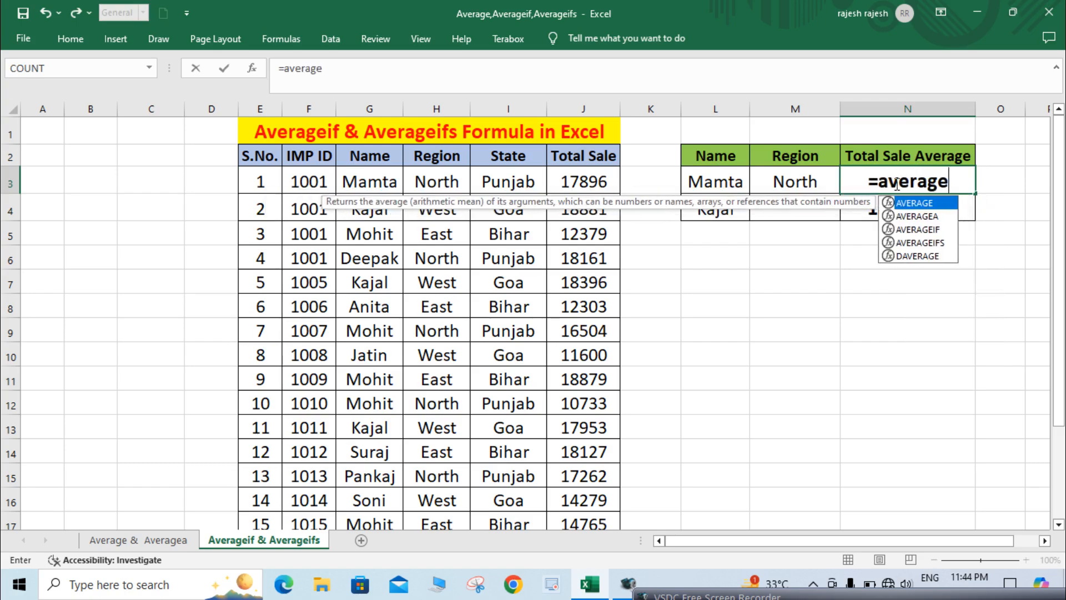
type("if")
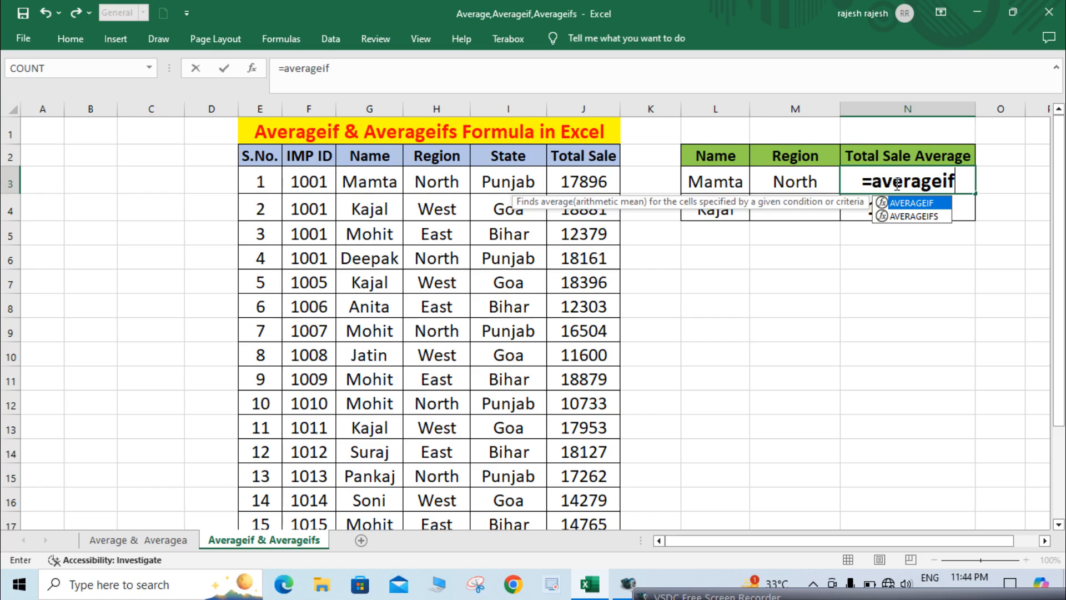
type("s")
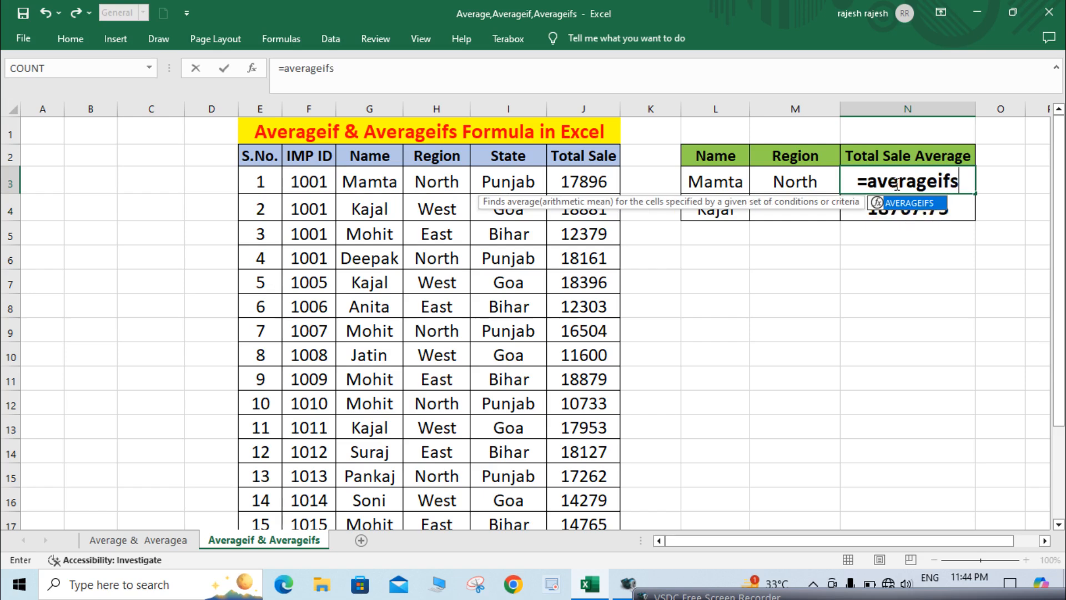
key("Tab")
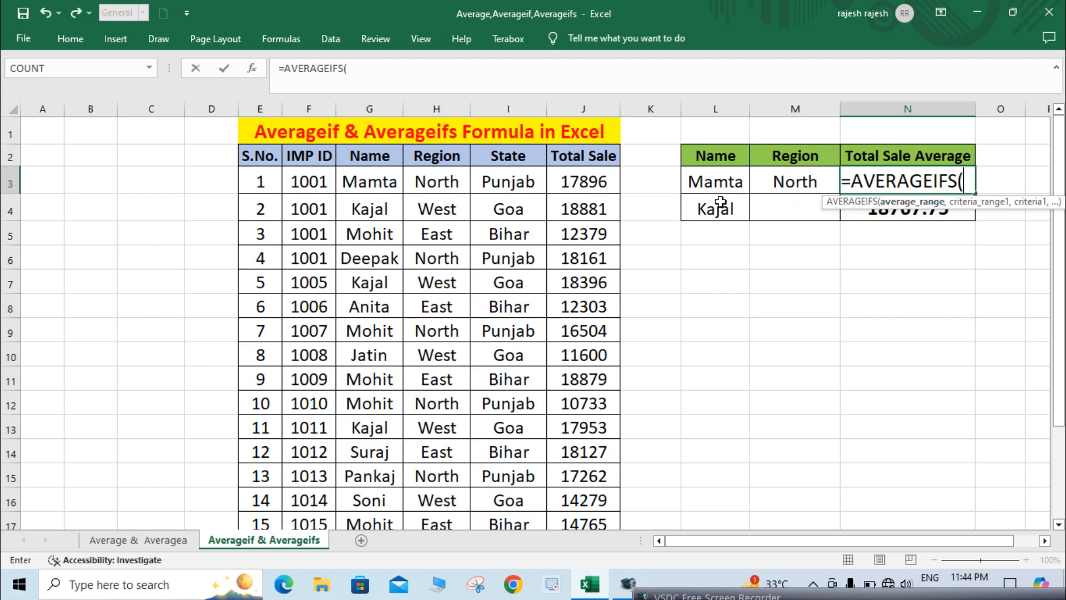
- Set the average range of the N3 formula to the Total Sale values as the absolute reference $J$3:$J$22
left_click(578, 184)
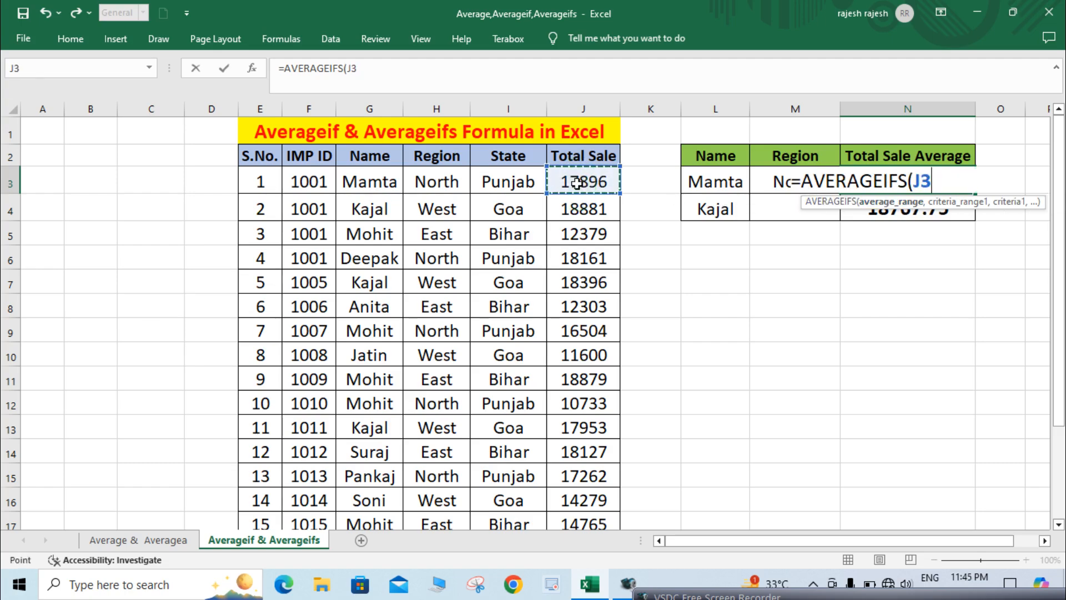
key("ctrl+shift+Down")
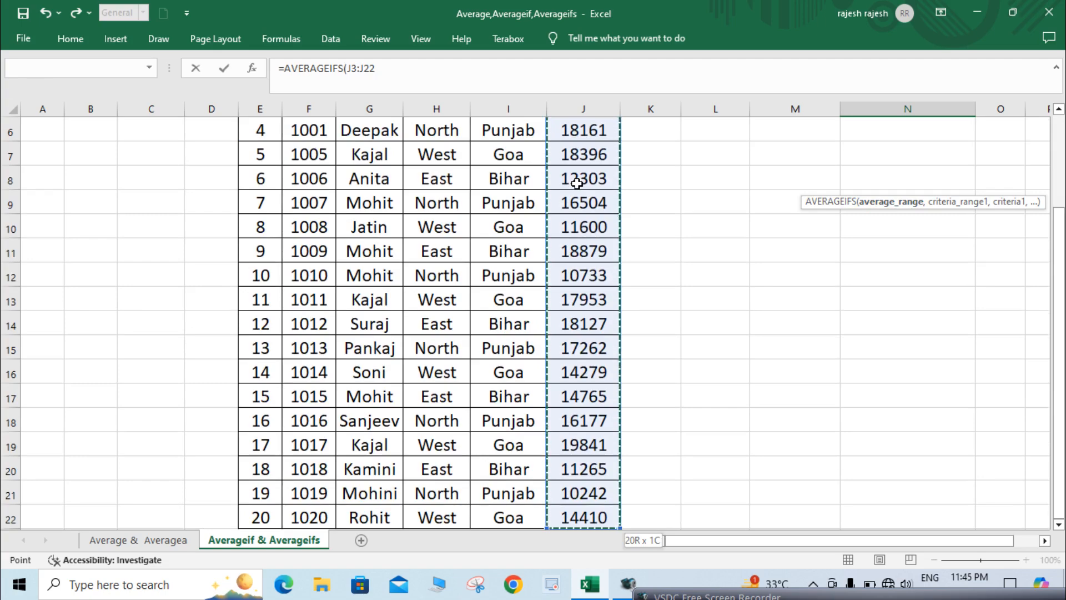
scroll(578, 183, "up", 2)
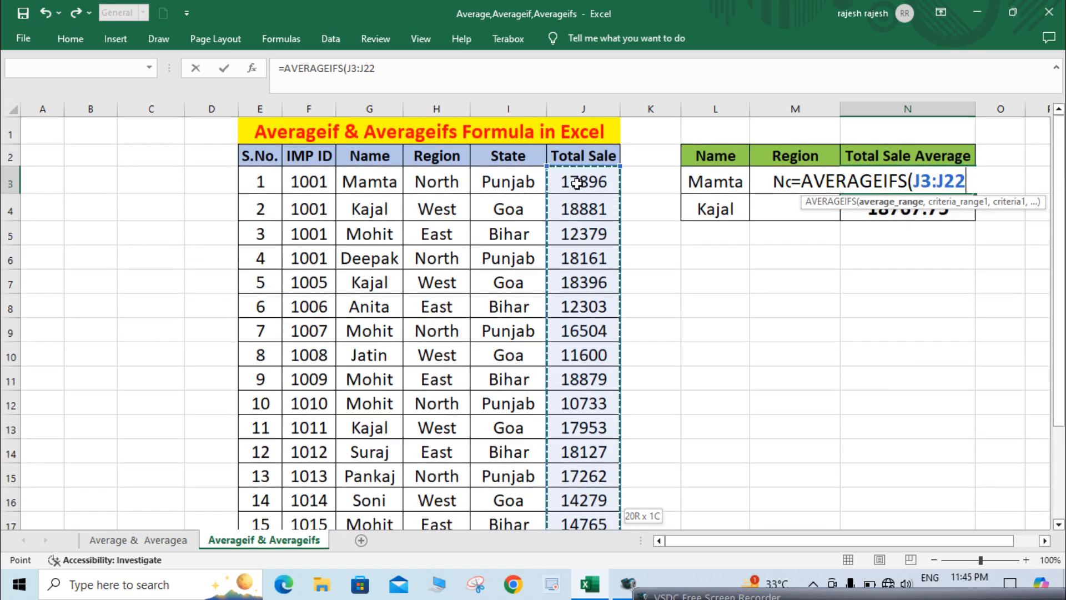
key("F4")
type(",")
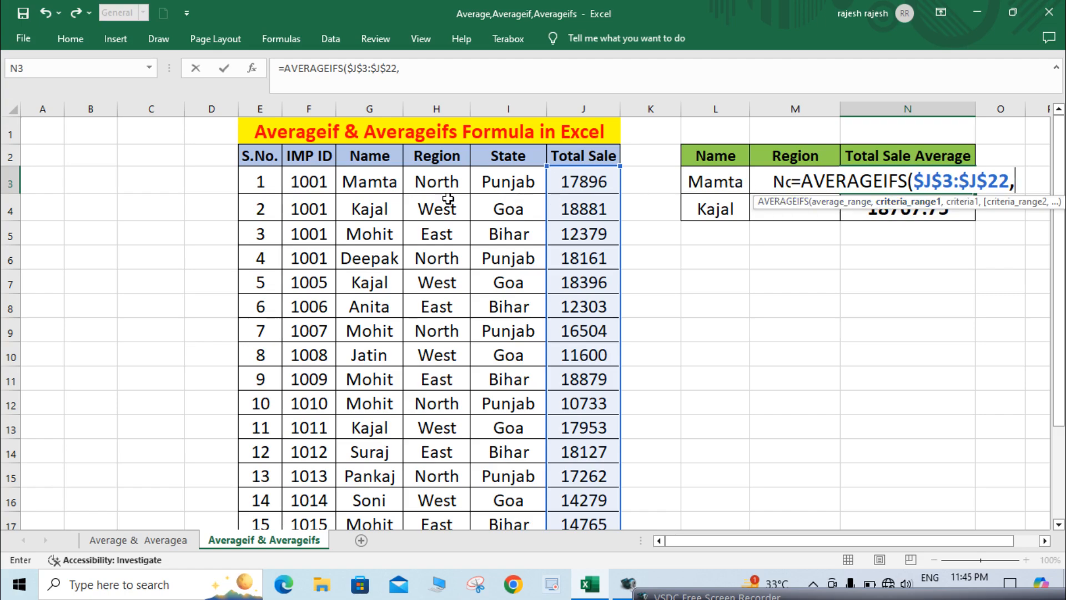
- Add the Name column $G$3:$G$22 as the first criteria range with L3 as its criterion
left_click(384, 187)
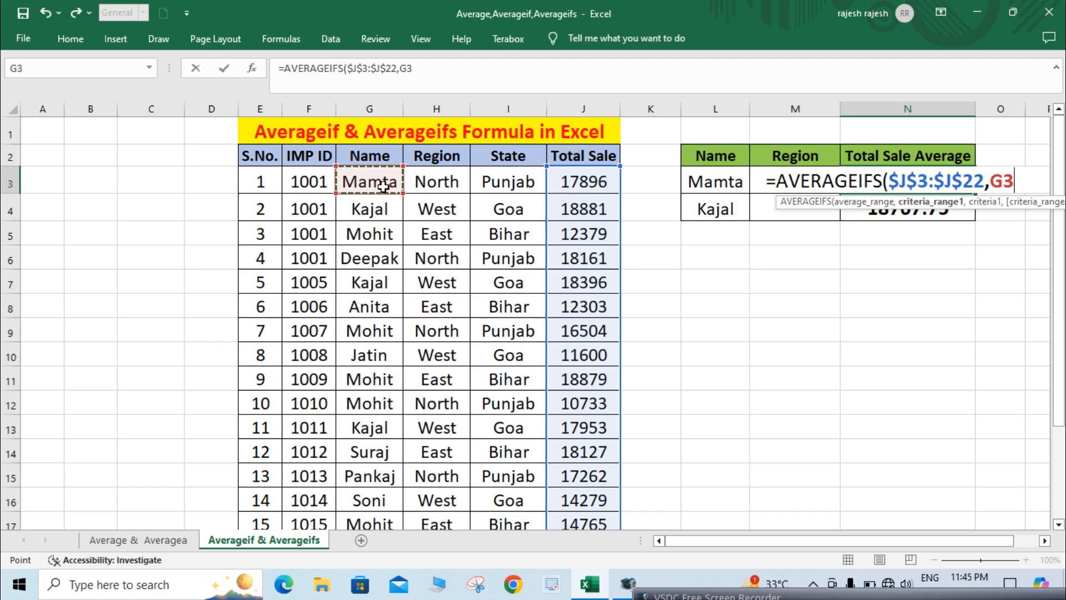
key("ctrl+shift+Down")
scroll(383, 187, "up", 2)
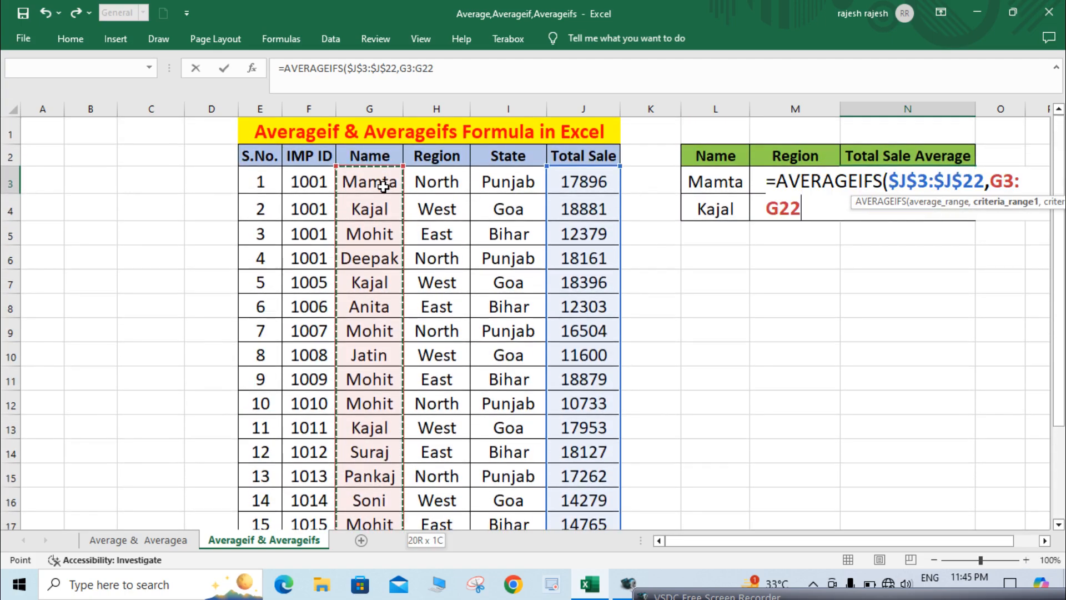
key("F4")
type(",")
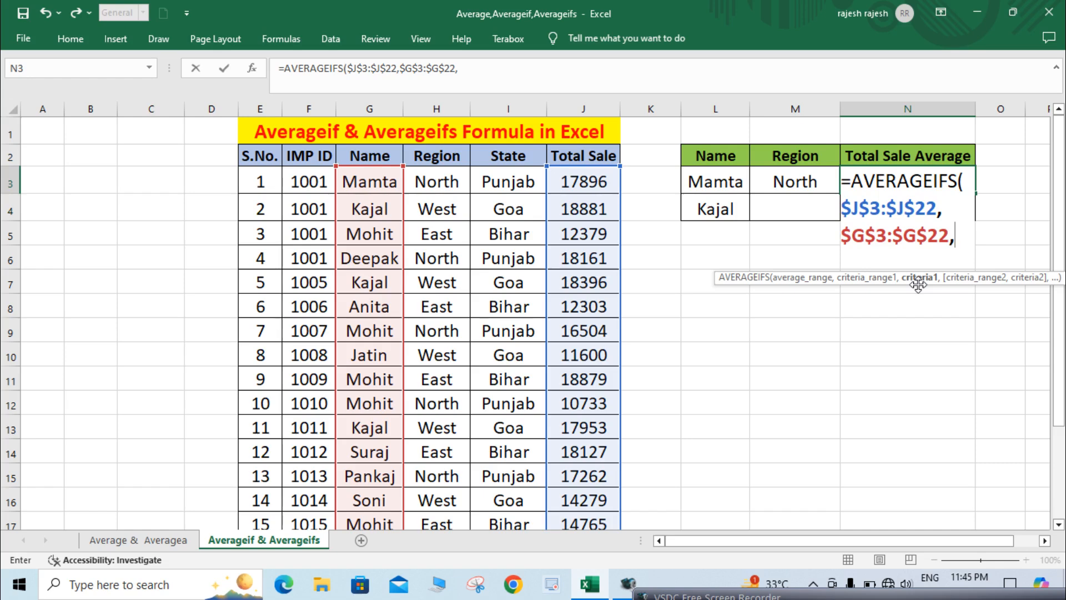
left_click(727, 185)
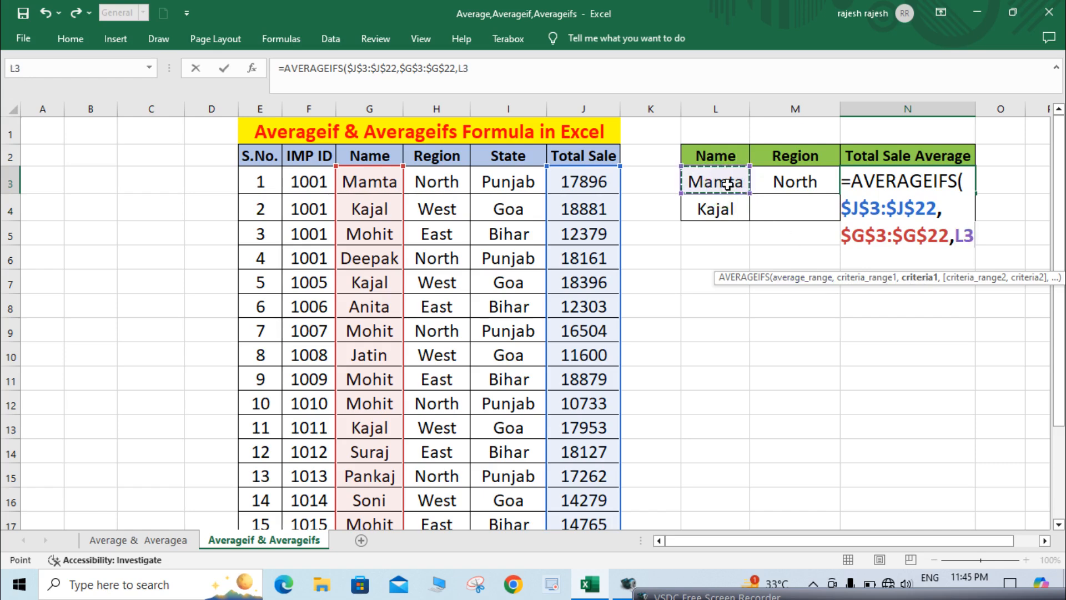
type(",")
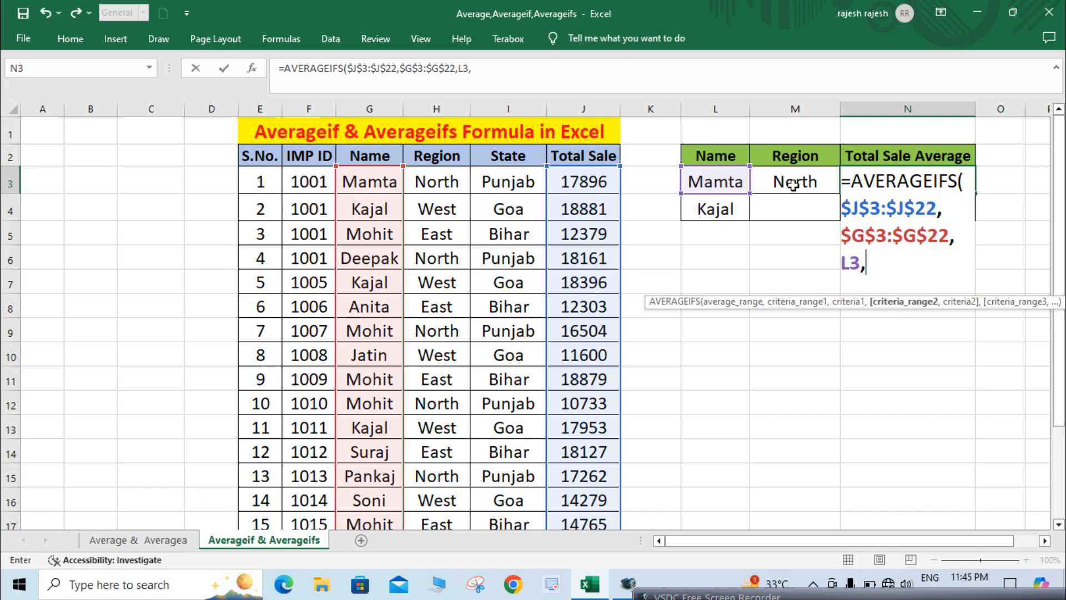
- Add the Region range $H$3:$H$22 with criterion M3 and complete the N3 formula as =AVERAGEIFS($J$3:$J$22,$G$3:$G$22,L3,$H$3:$H$22,M3)
left_click(443, 178)
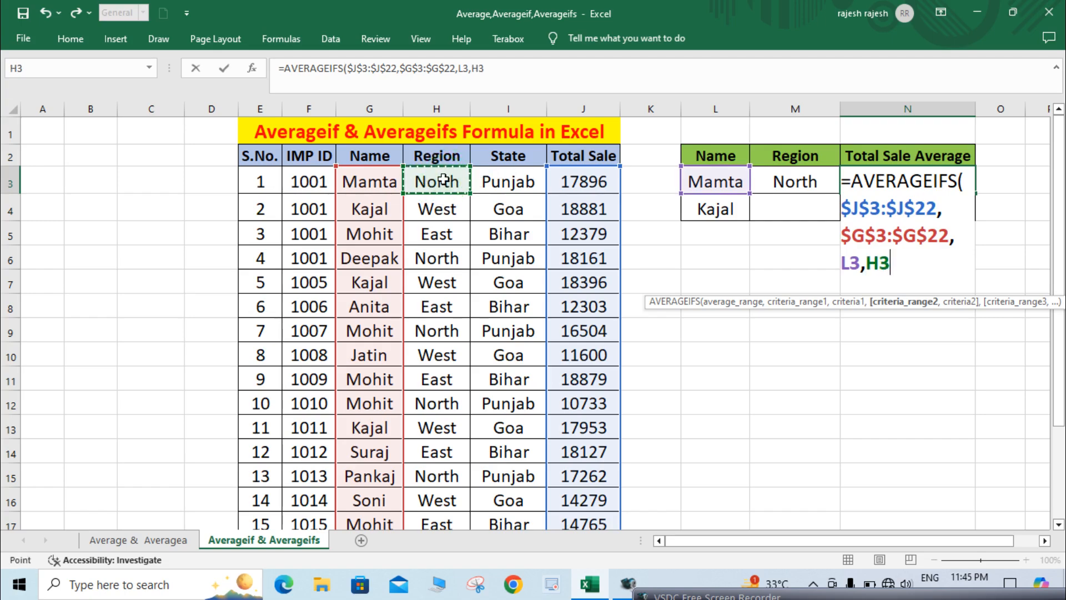
key("ctrl+shift+Down")
key("F4")
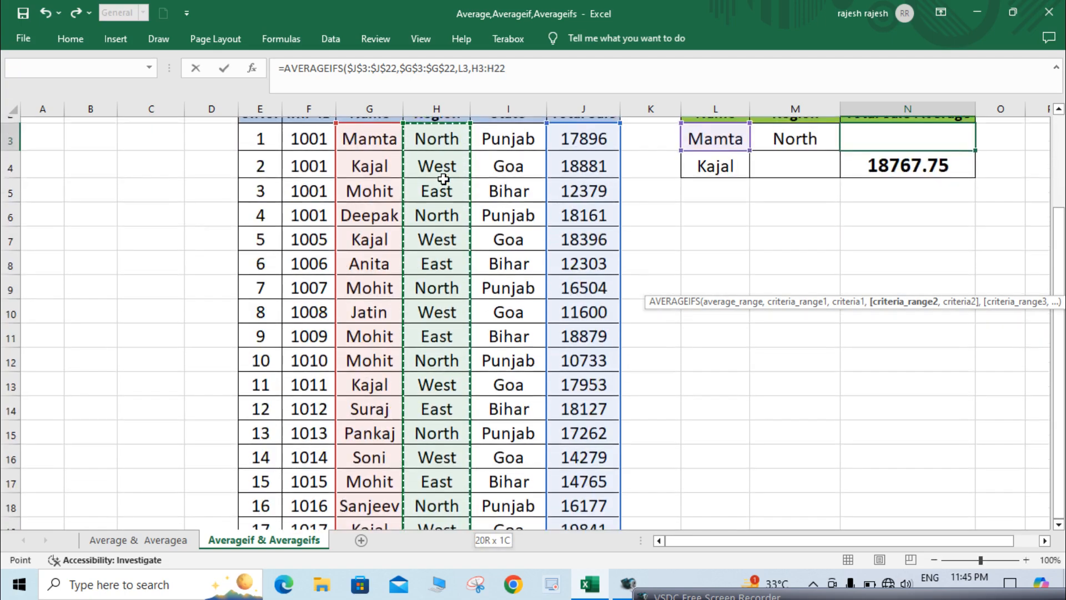
key("F4")
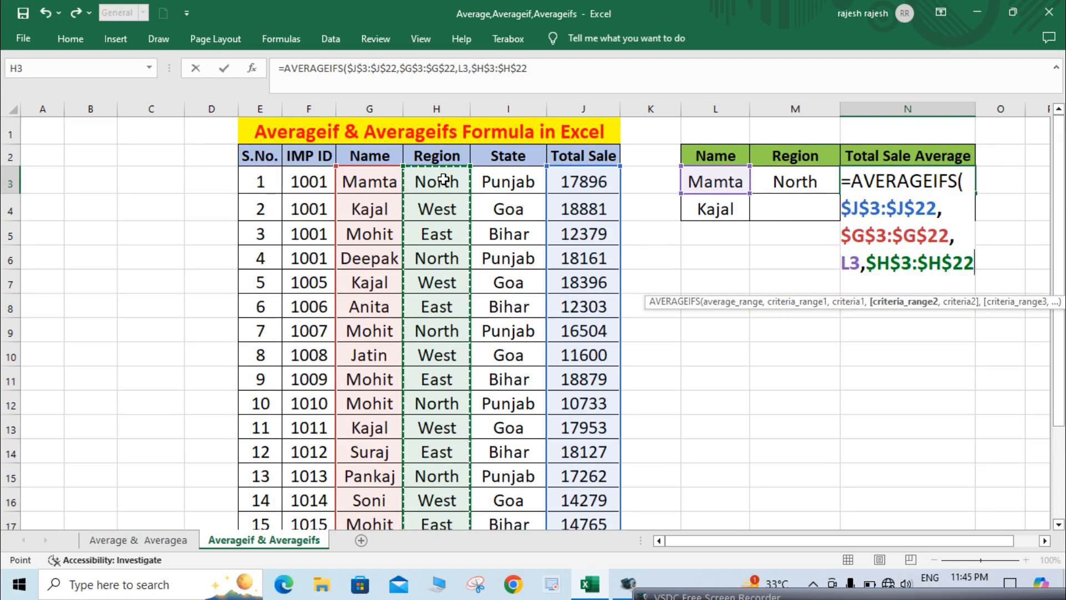
type(",")
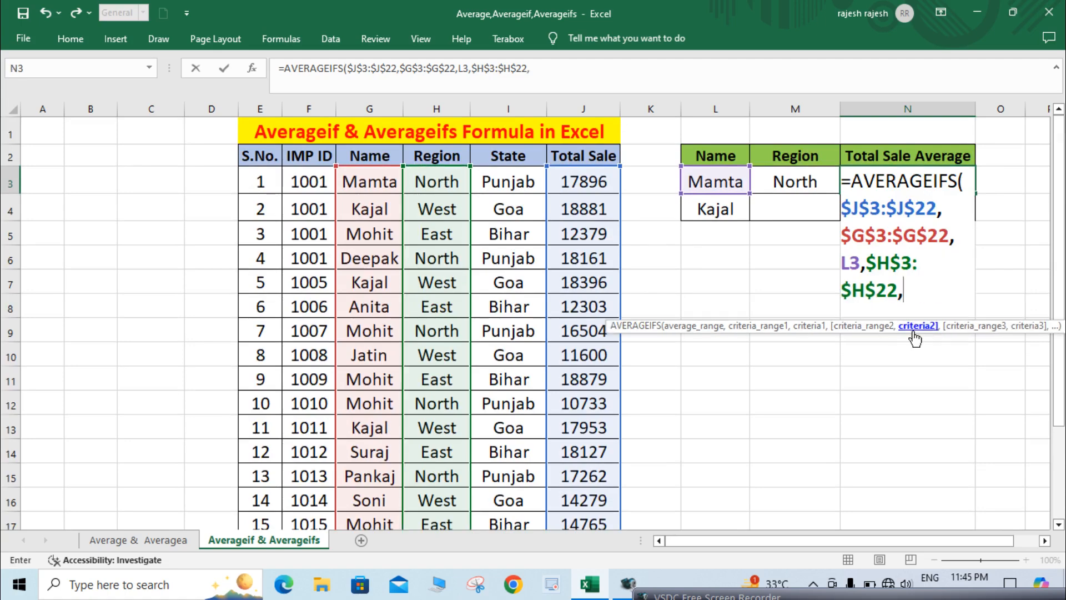
left_click(815, 183)
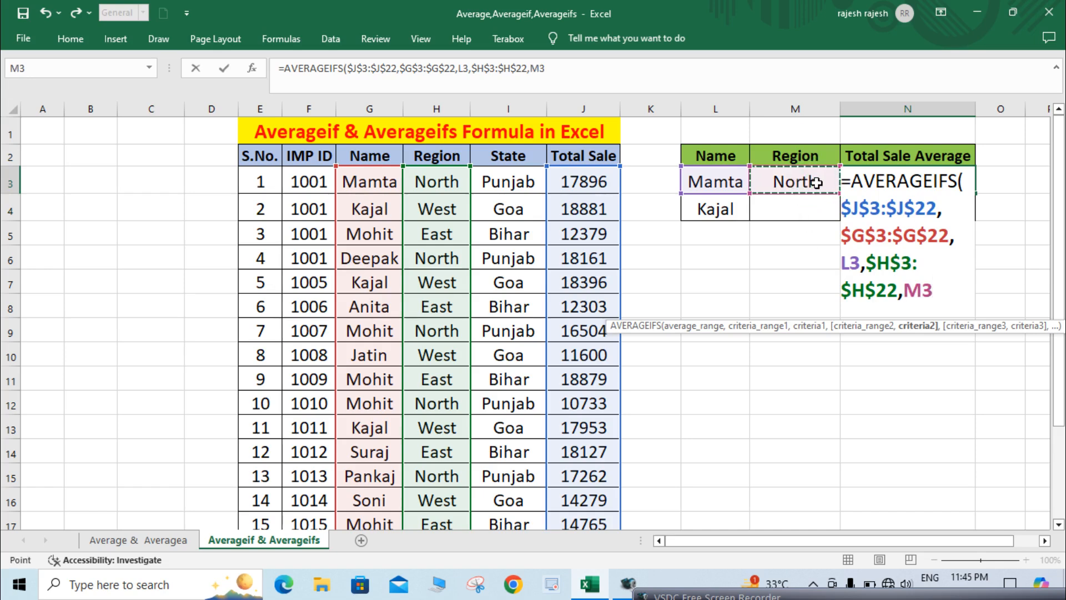
type(")")
key("Return")
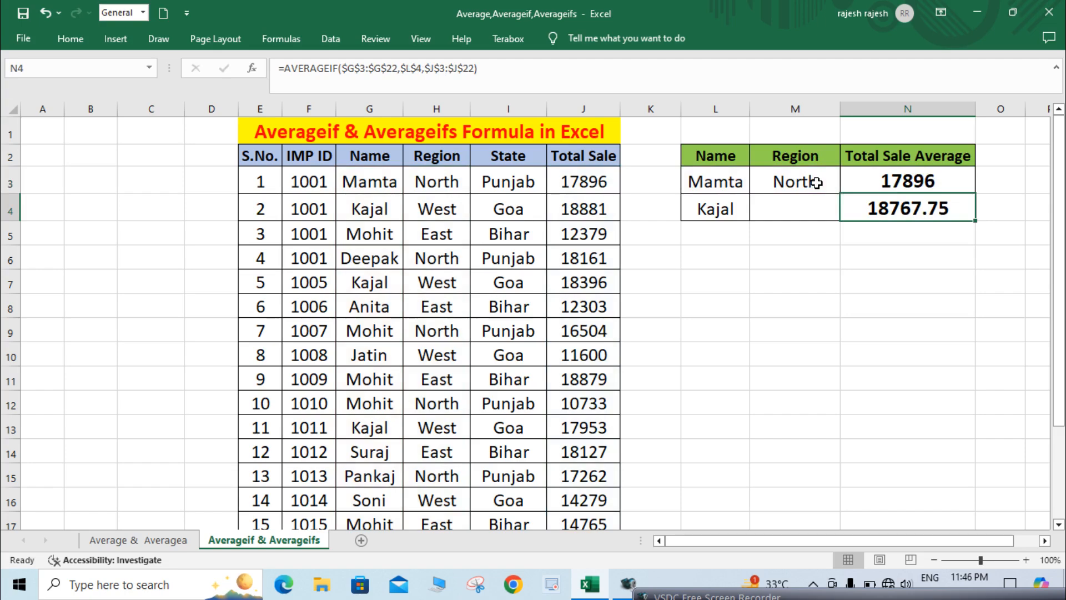
- Check the AVERAGEIFS formula and result in N3 against the name in L3 and the region in M3
left_click(907, 178)
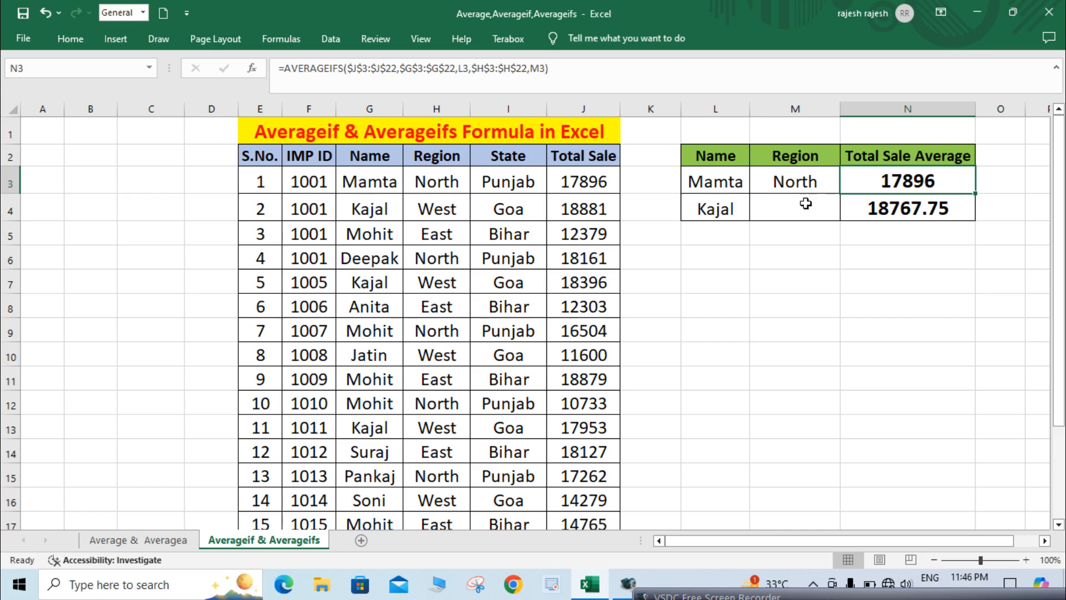
left_click(743, 186)
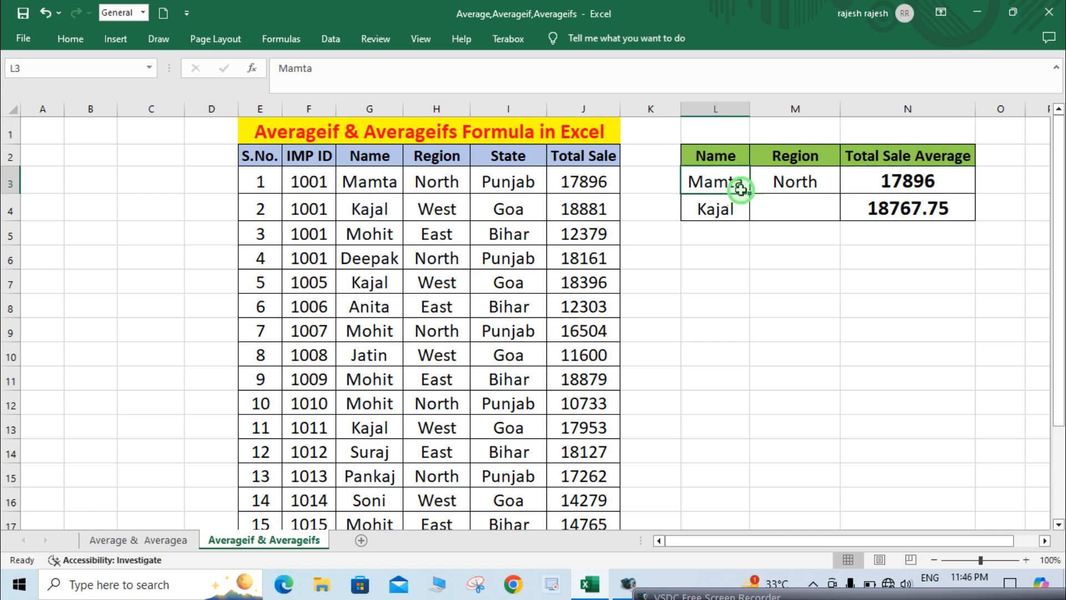
left_click(776, 178)
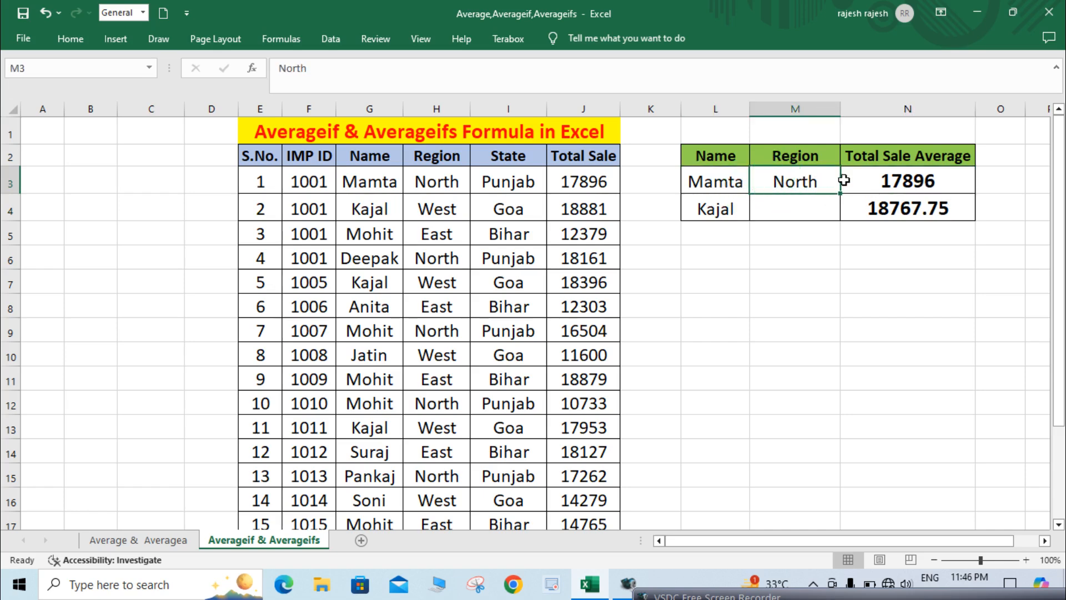
left_click(888, 180)
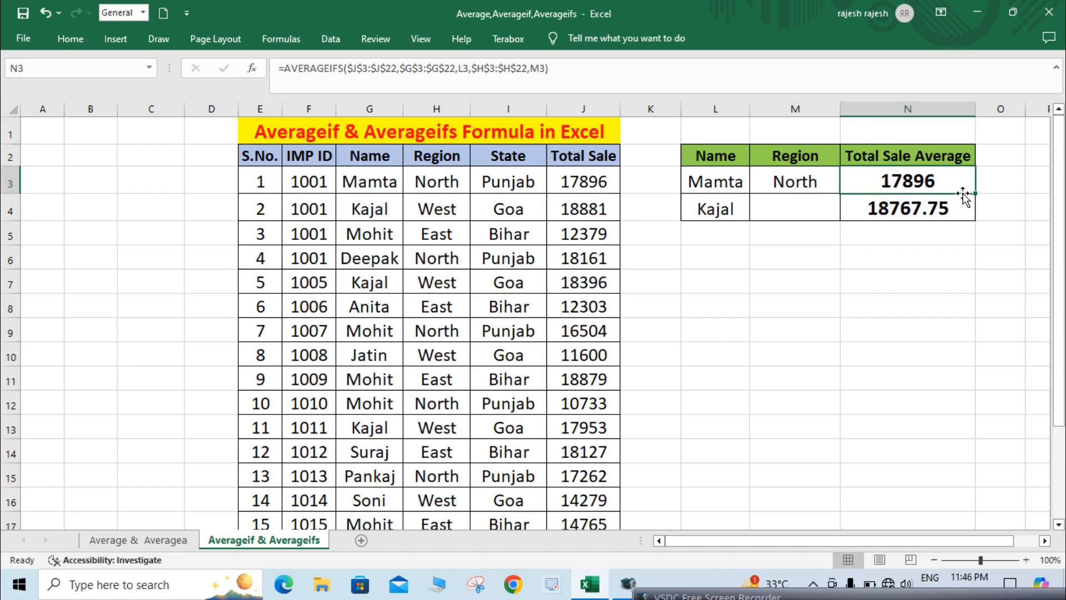